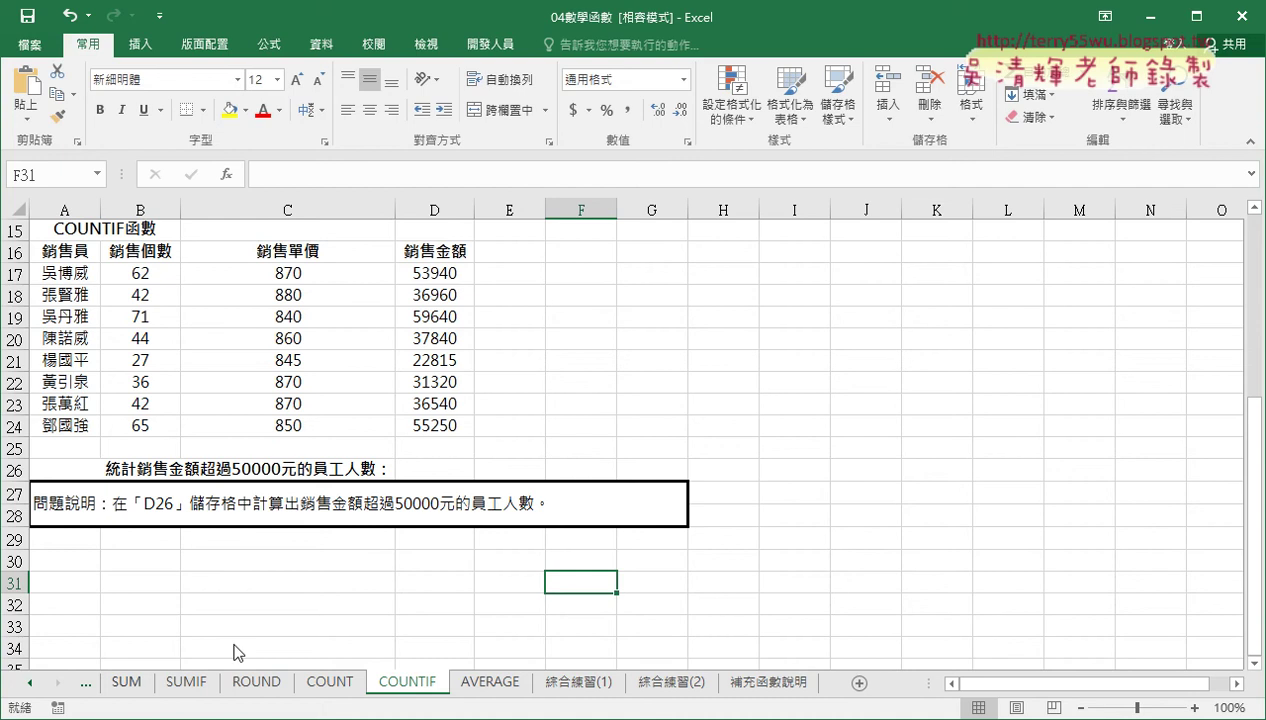
# Switch to the SUM sheet and zoom to 120% to show the 卡卡實驗小學 score table.
pyautogui.click(123, 683)
pyautogui.click(29, 685)
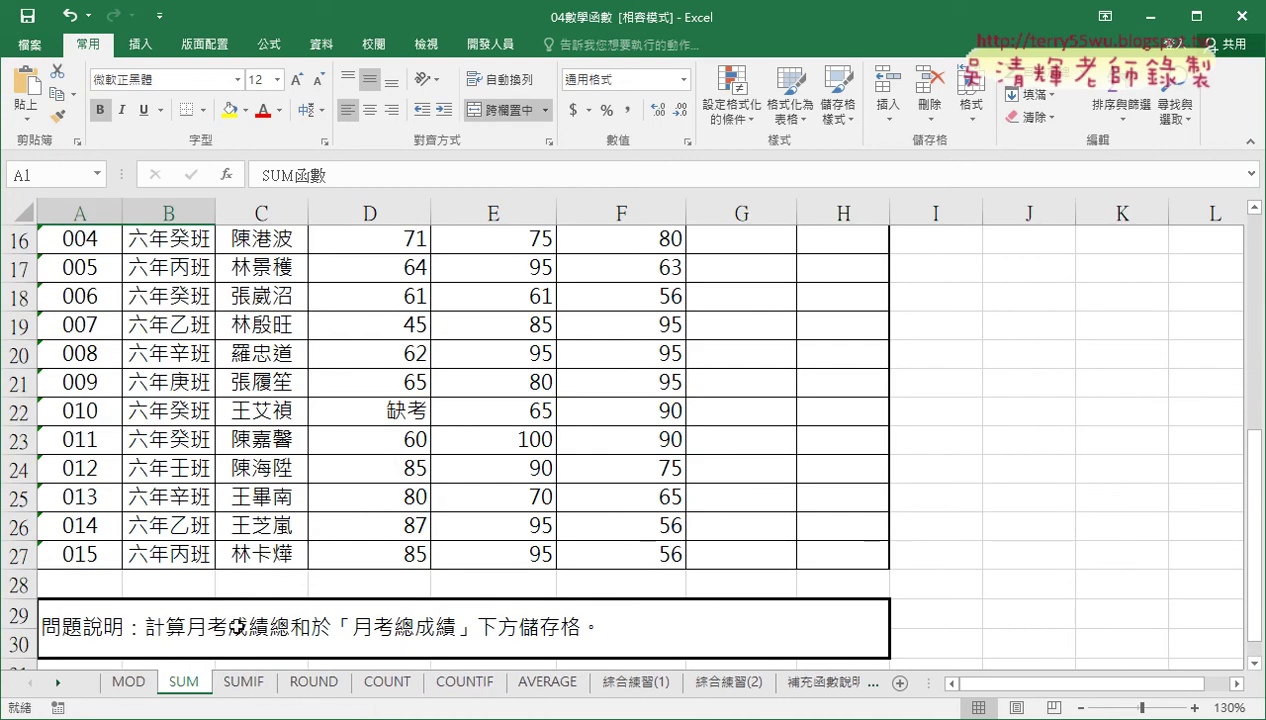
pyautogui.scroll(5, 390, 460)
pyautogui.scroll(-2, 415, 310)
pyautogui.scroll(-2, 492, 451)
pyautogui.scroll(1, 507, 442)
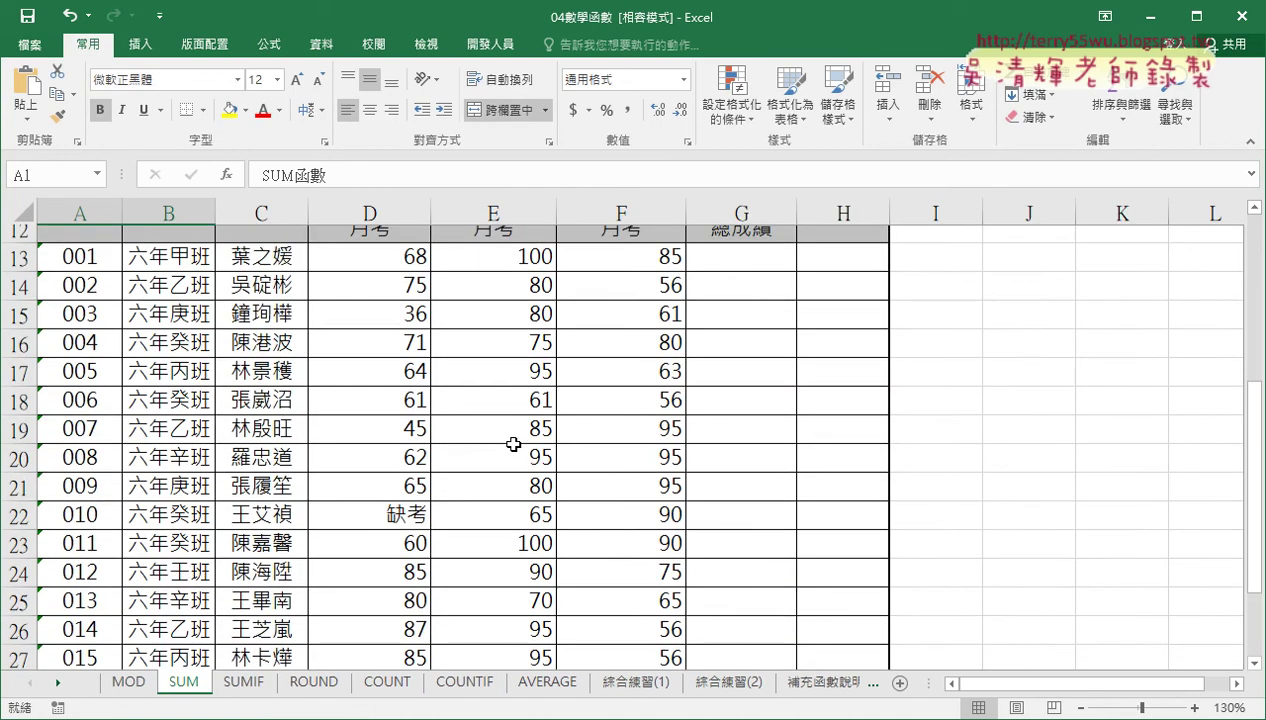
pyautogui.click(1083, 708)
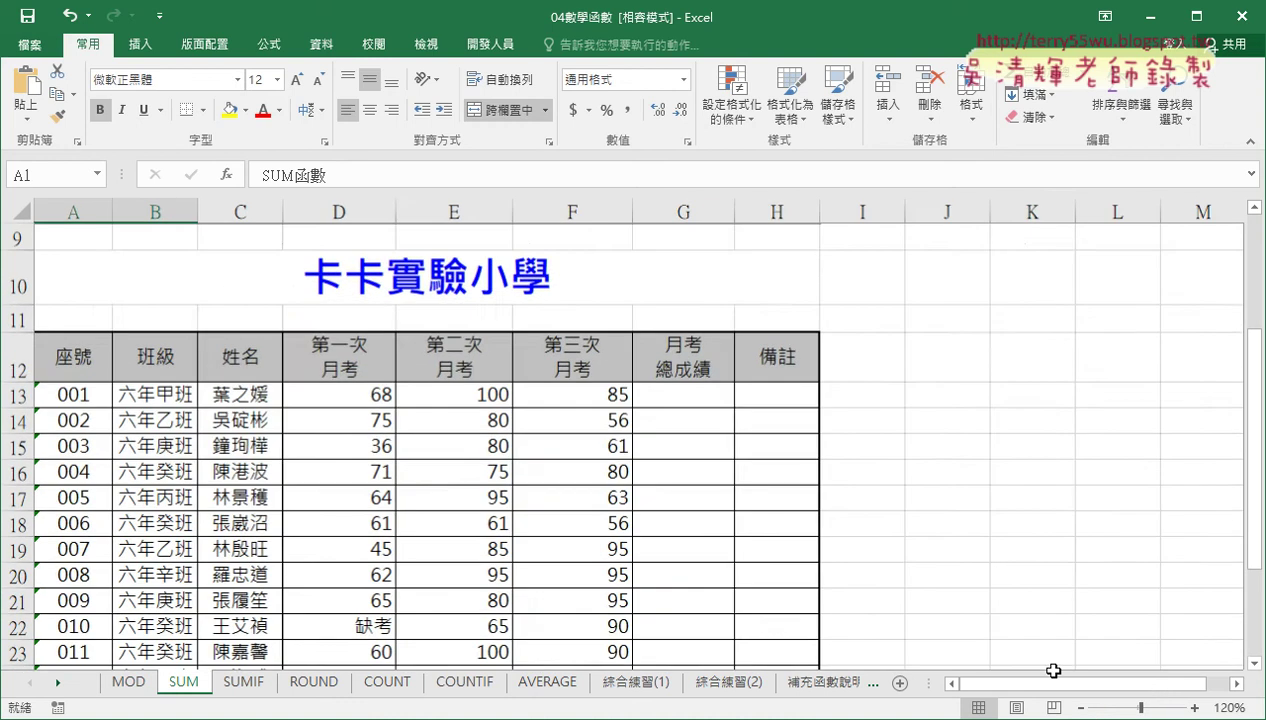
pyautogui.scroll(1, 644, 393)
pyautogui.scroll(2, 602, 415)
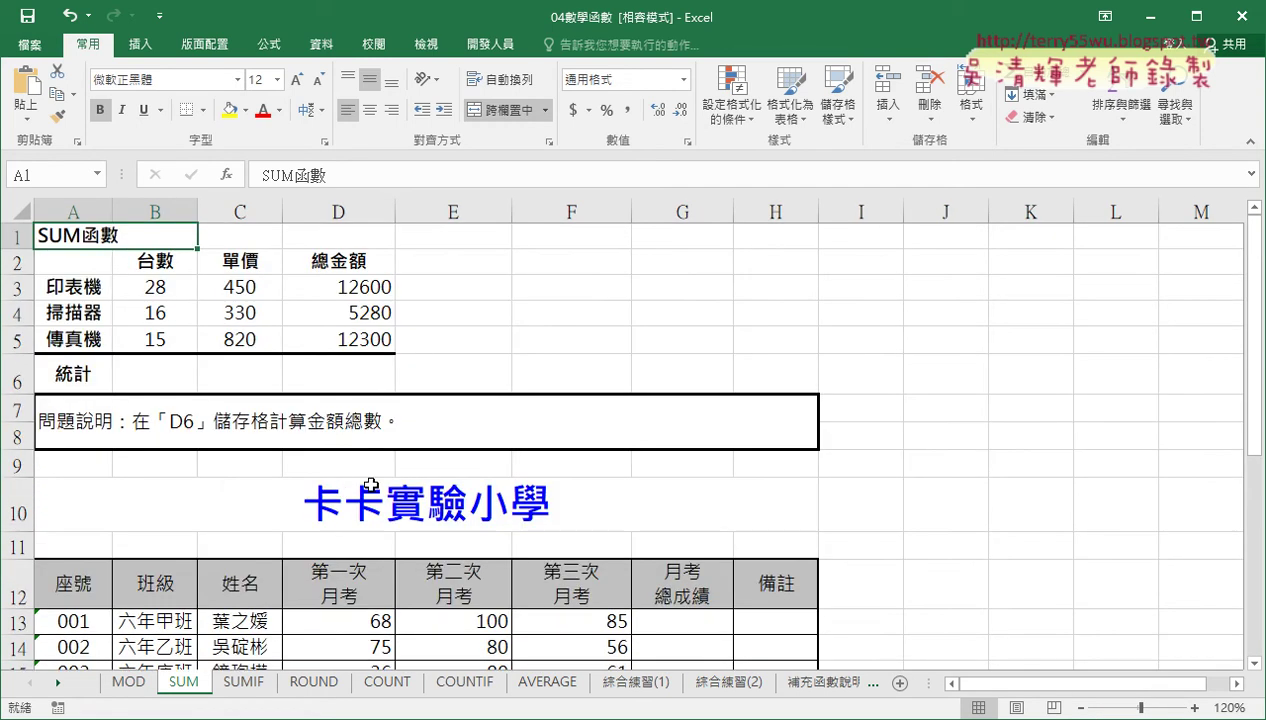
pyautogui.scroll(-2, 405, 435)
pyautogui.scroll(-1, 405, 438)
pyautogui.scroll(-1, 420, 433)
pyautogui.scroll(1, 422, 432)
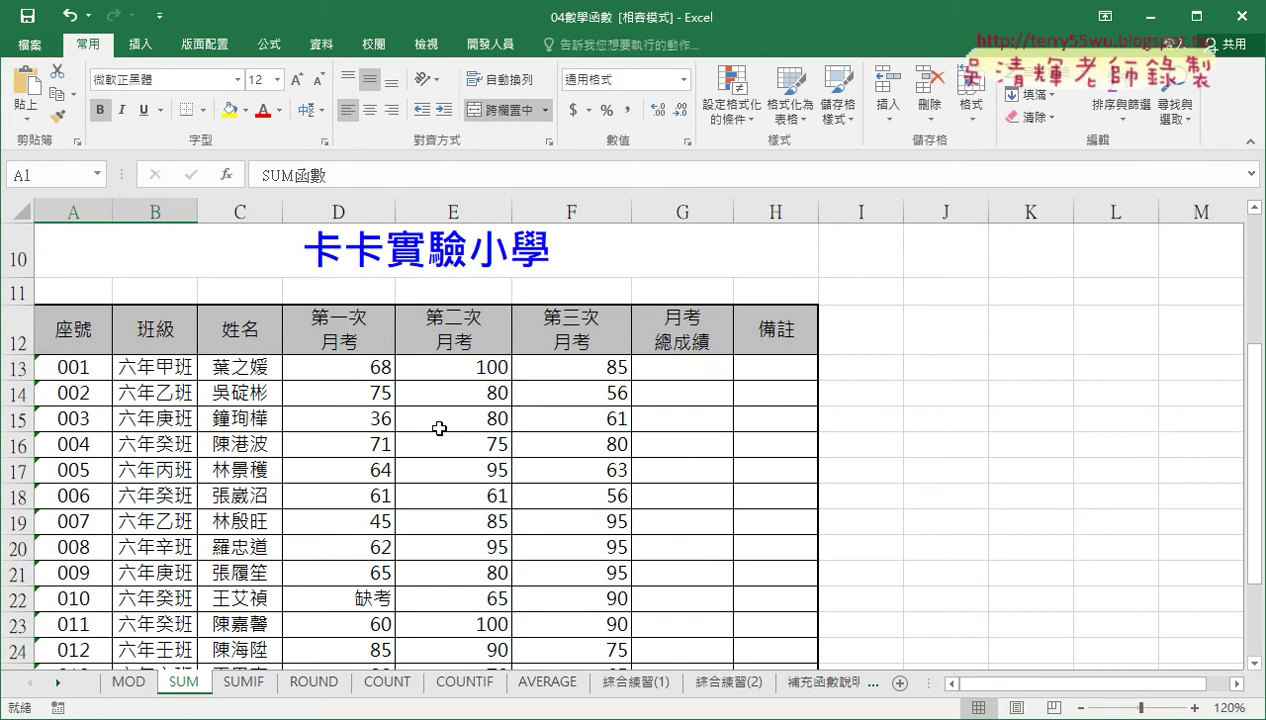
# Inspect the exam headers D12:F12, the first student's three scores, and total cell G13.
pyautogui.click(700, 367)
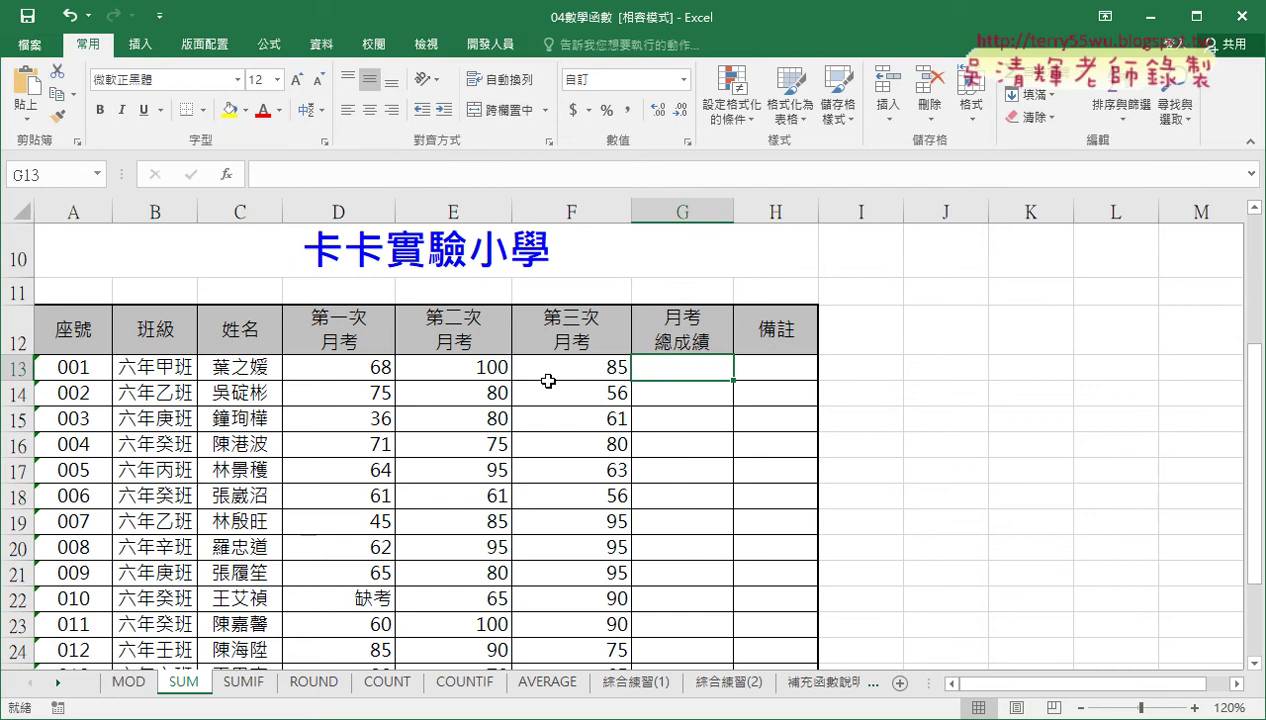
pyautogui.click(338, 291)
pyautogui.click(612, 332)
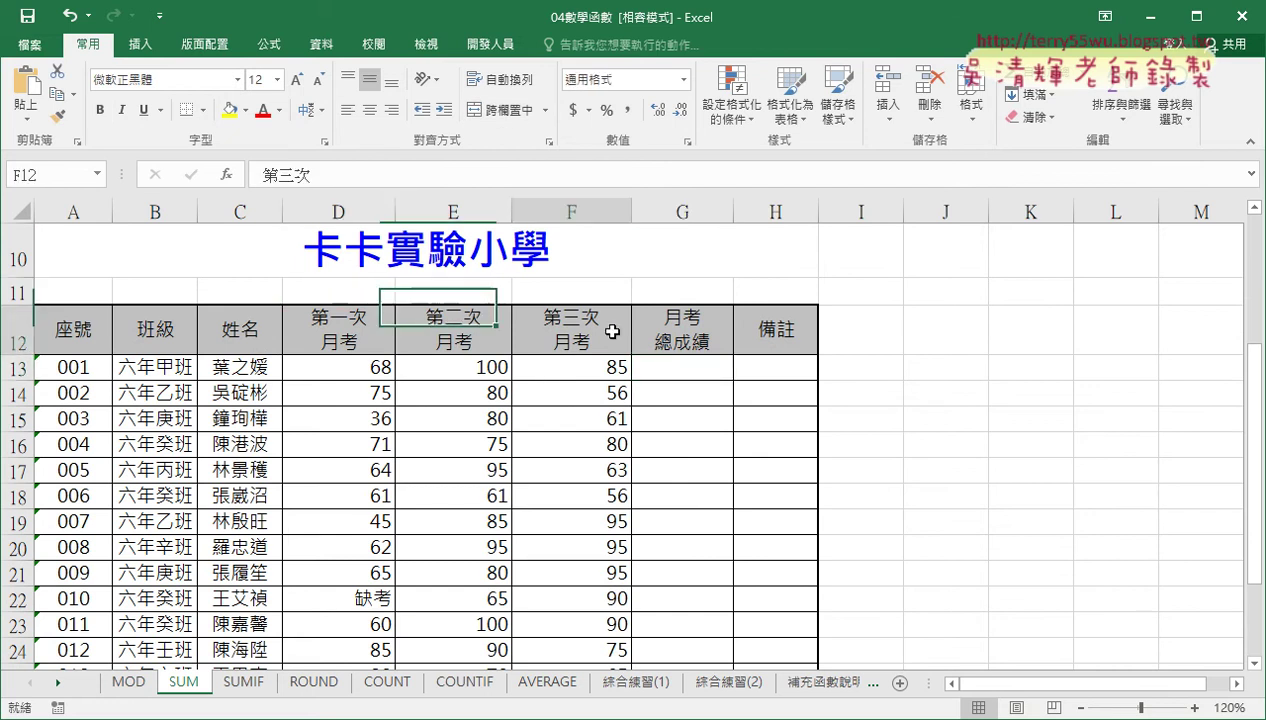
pyautogui.moveTo(612, 332); pyautogui.dragTo(341, 336)
pyautogui.moveTo(575, 370); pyautogui.dragTo(348, 370)
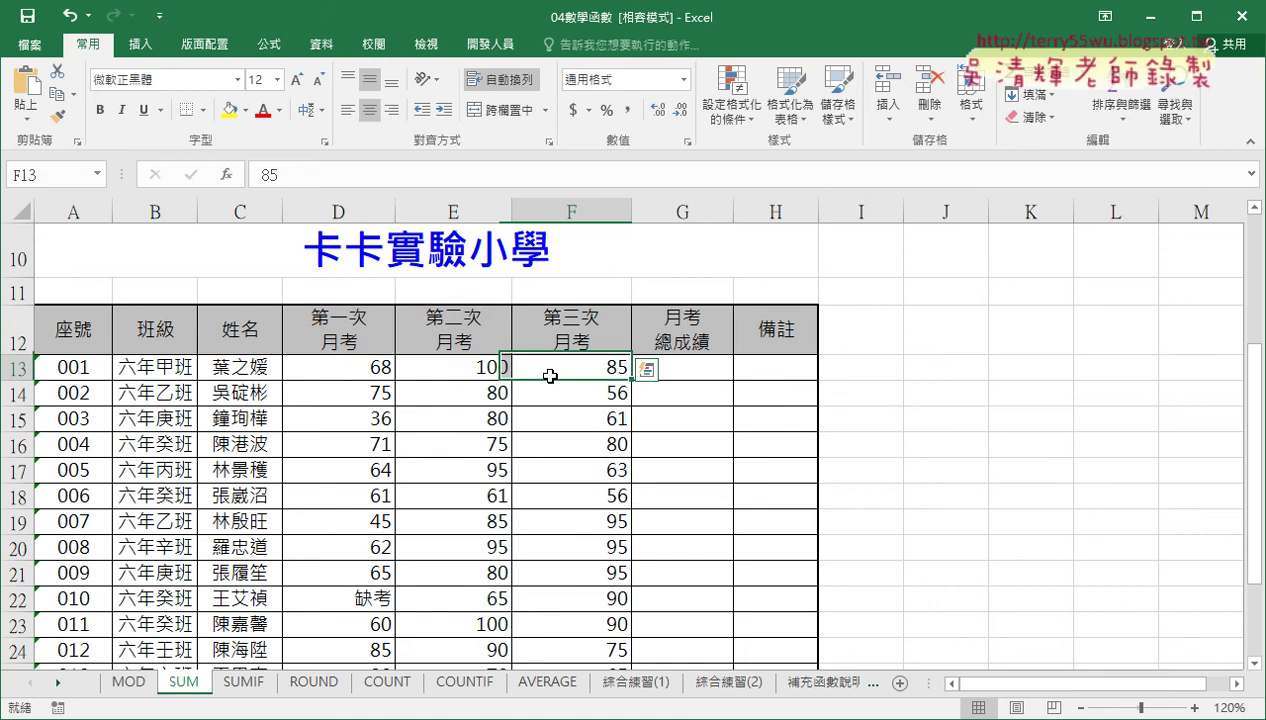
pyautogui.click(664, 368)
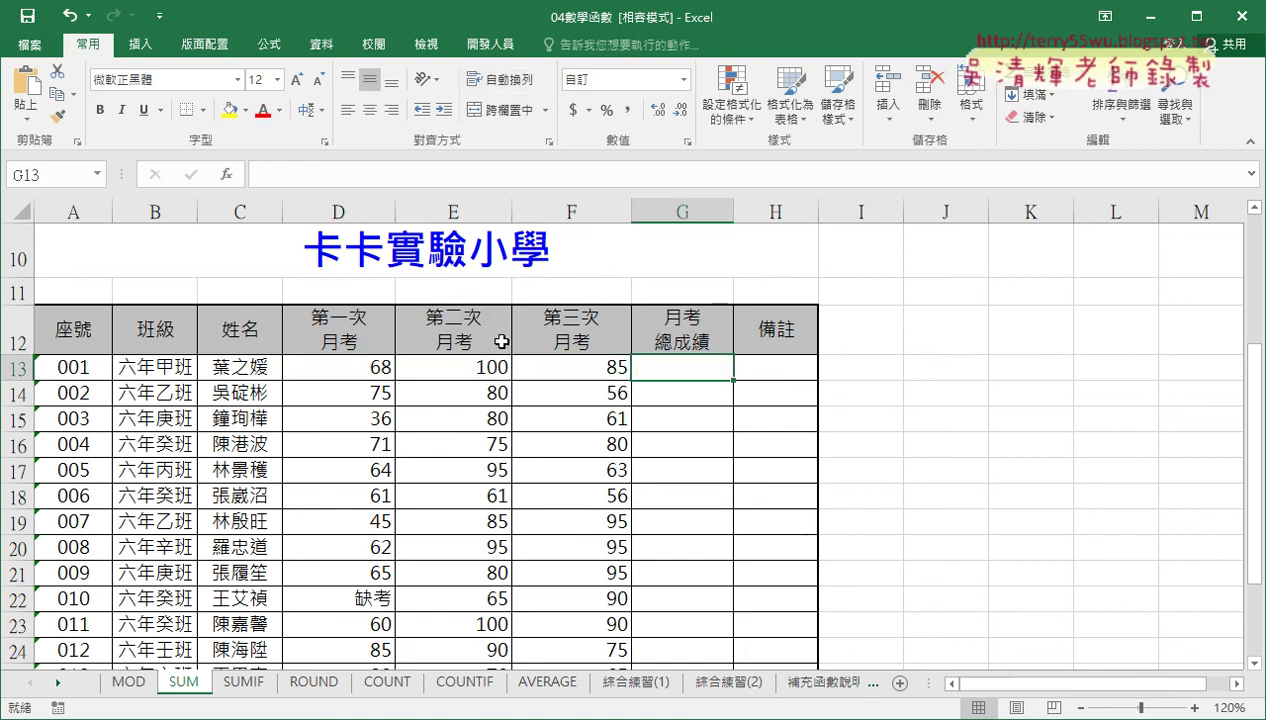
# Enter 30% in D11, fill it across to F11, and change F11 to 40%.
pyautogui.click(360, 292)
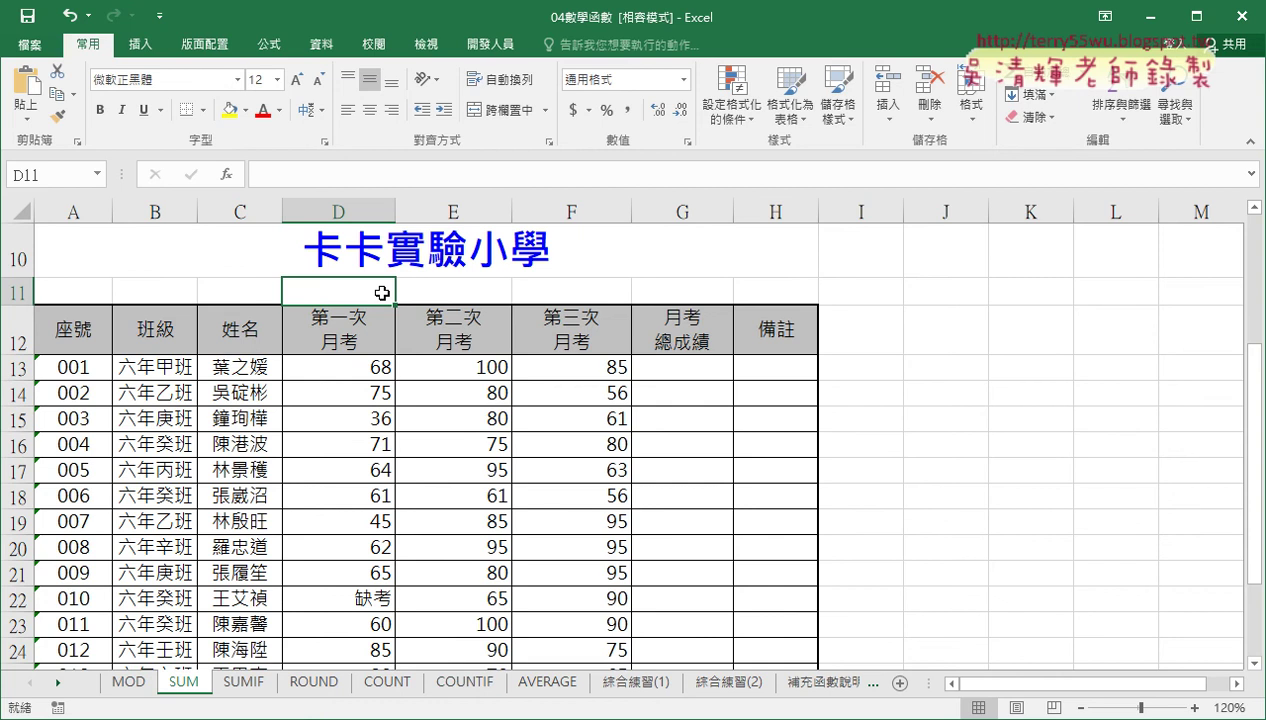
pyautogui.write('30')
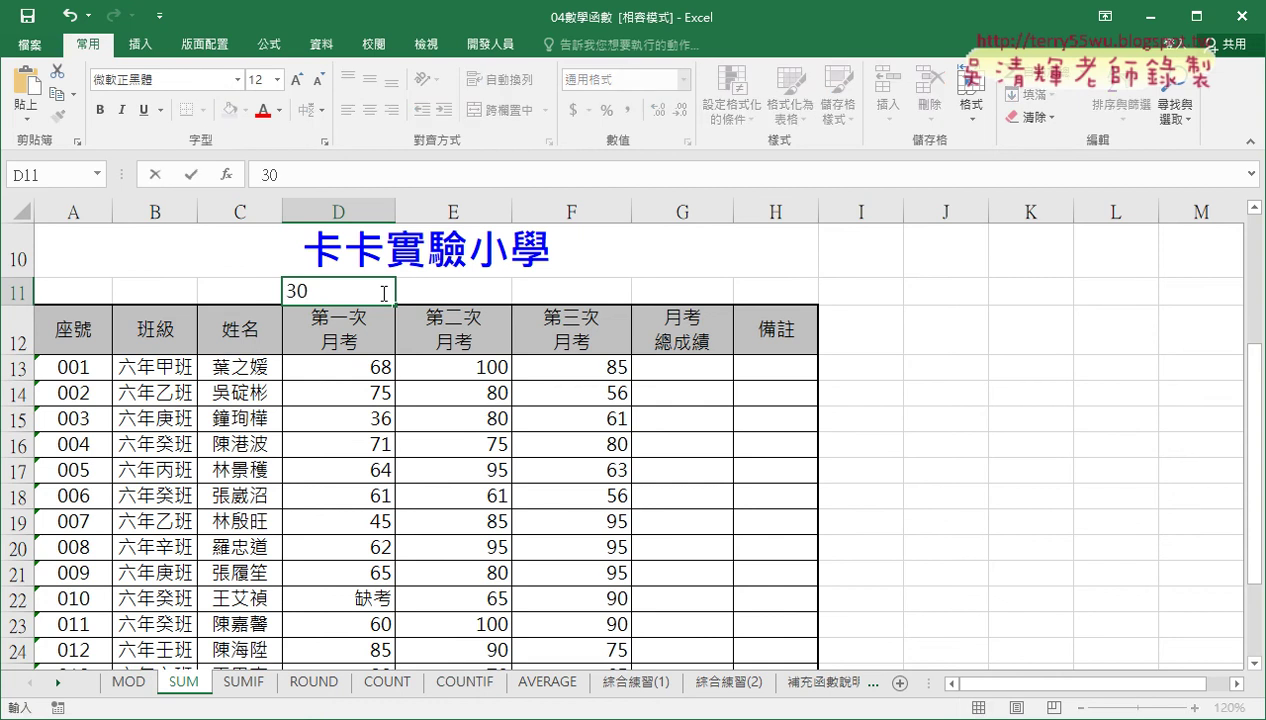
pyautogui.write('%')
pyautogui.moveTo(396, 303); pyautogui.dragTo(630, 302)
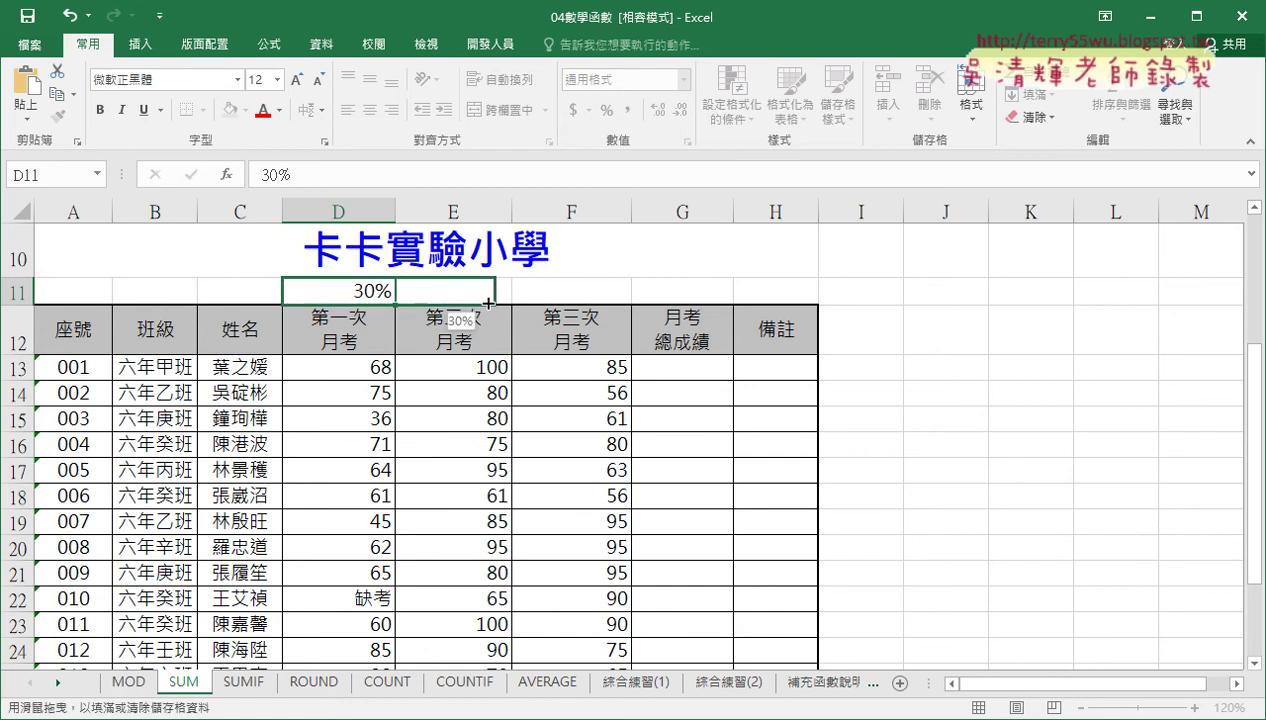
pyautogui.doubleClick(574, 291)
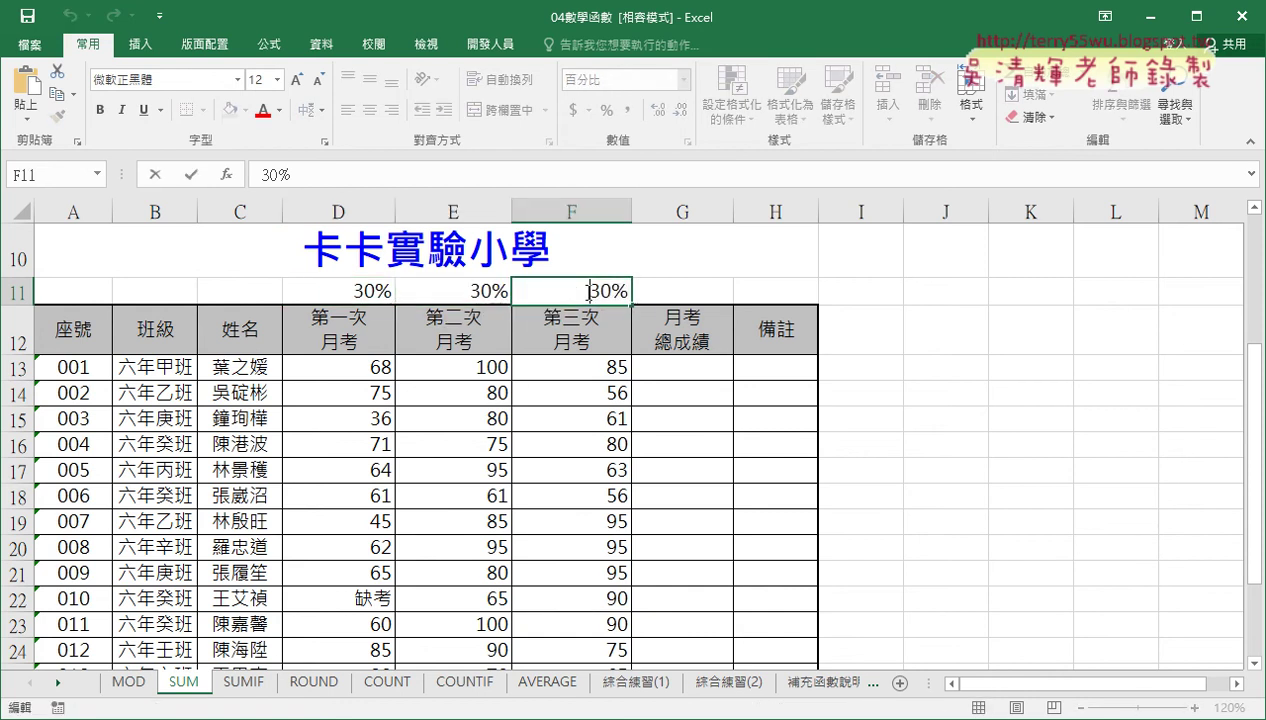
pyautogui.write('4')
pyautogui.click(340, 370)
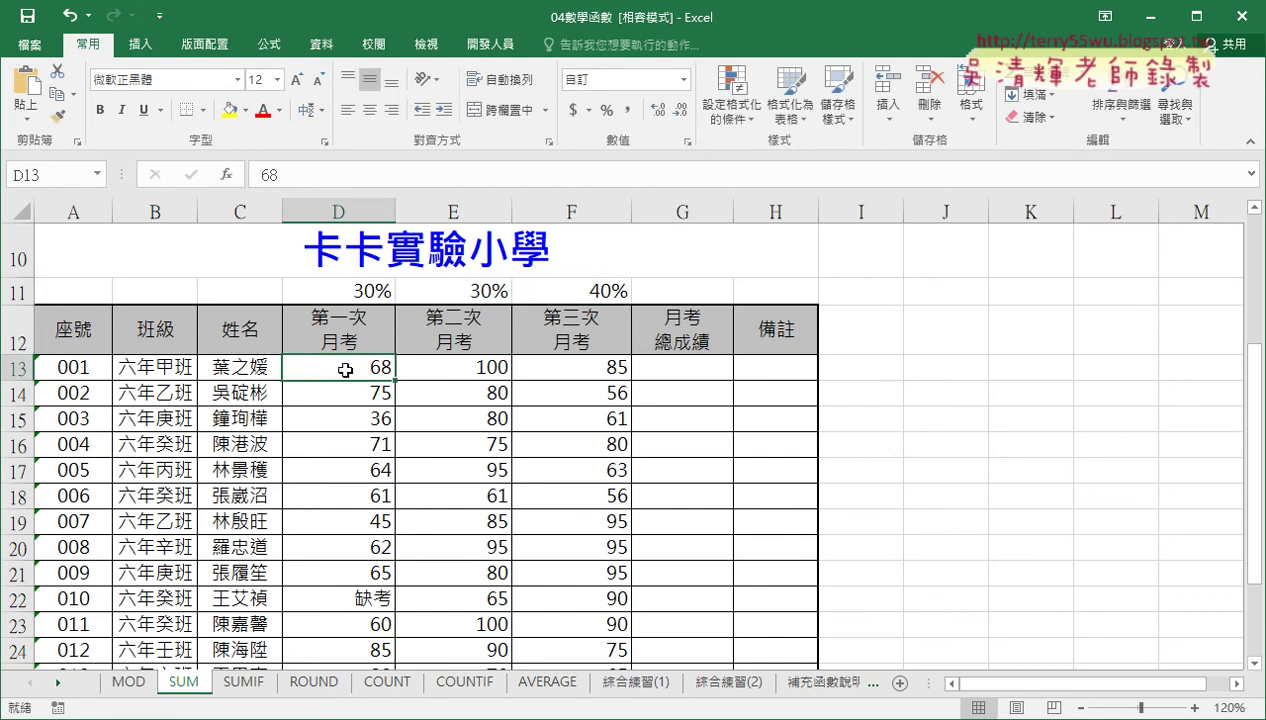
# Match the first student's scores D13 and E13 to their weights, ending on G13.
pyautogui.click(343, 289)
pyautogui.click(470, 367)
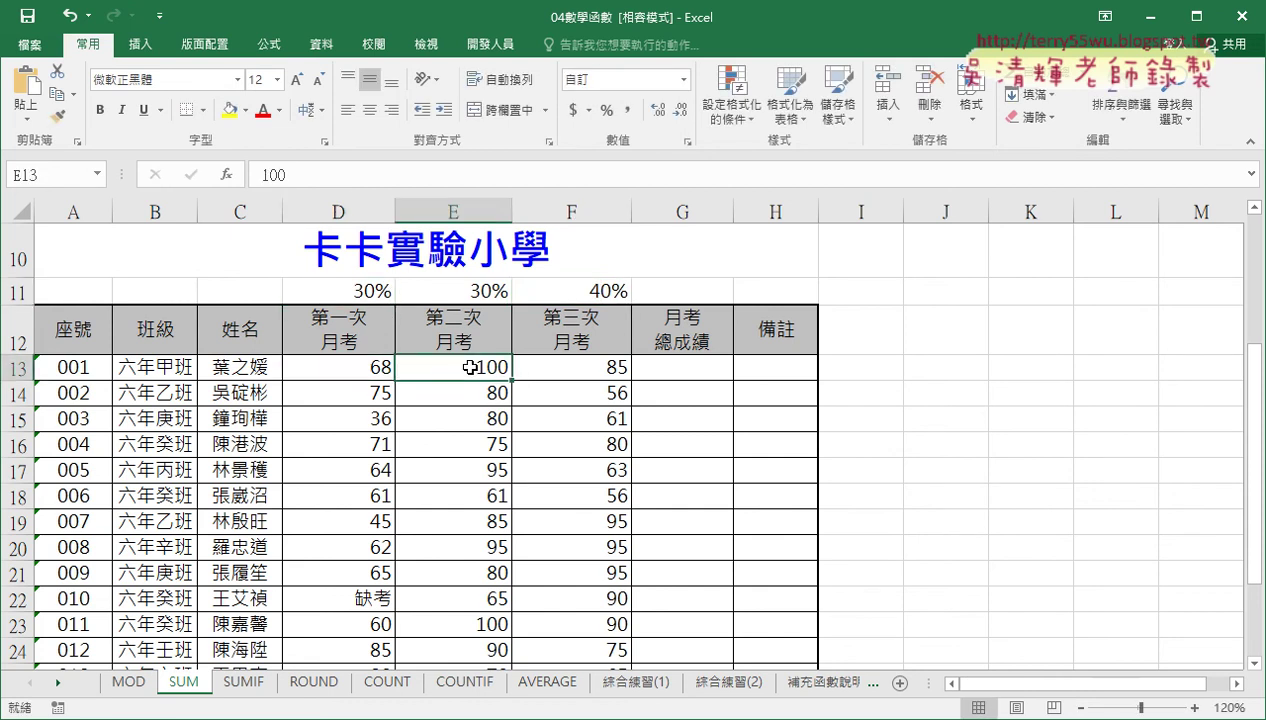
pyautogui.click(469, 285)
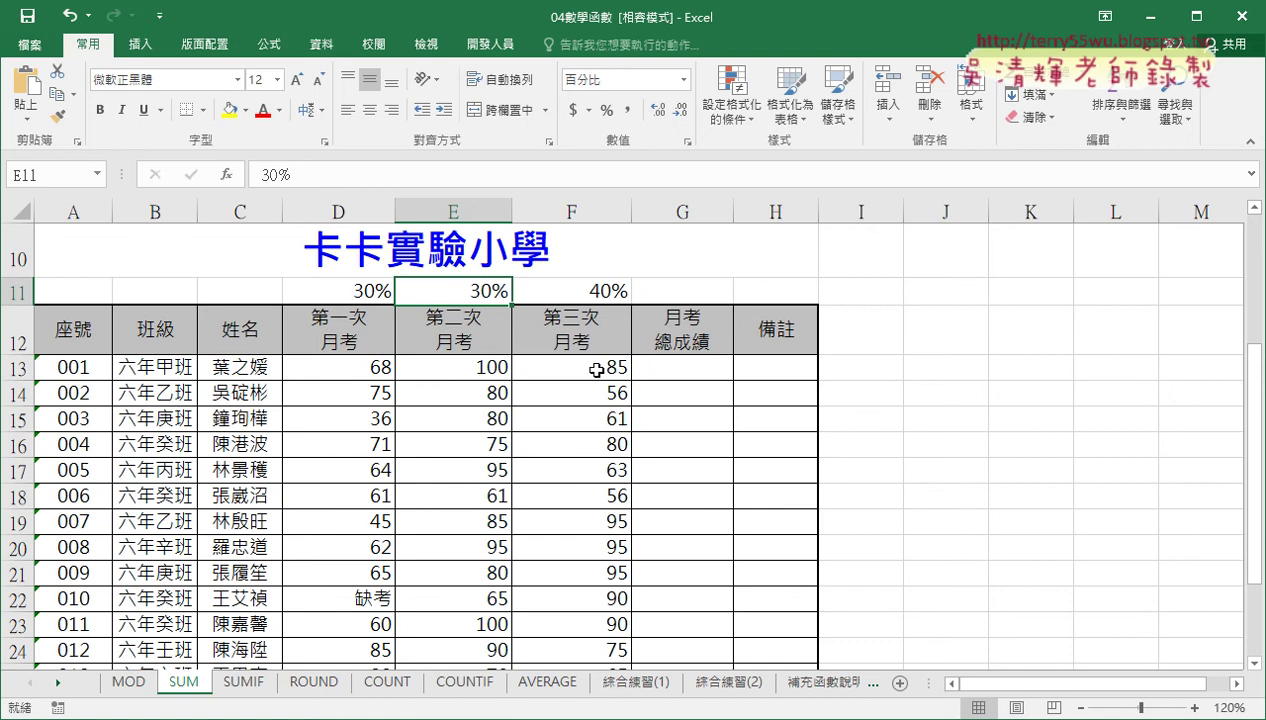
pyautogui.click(694, 365)
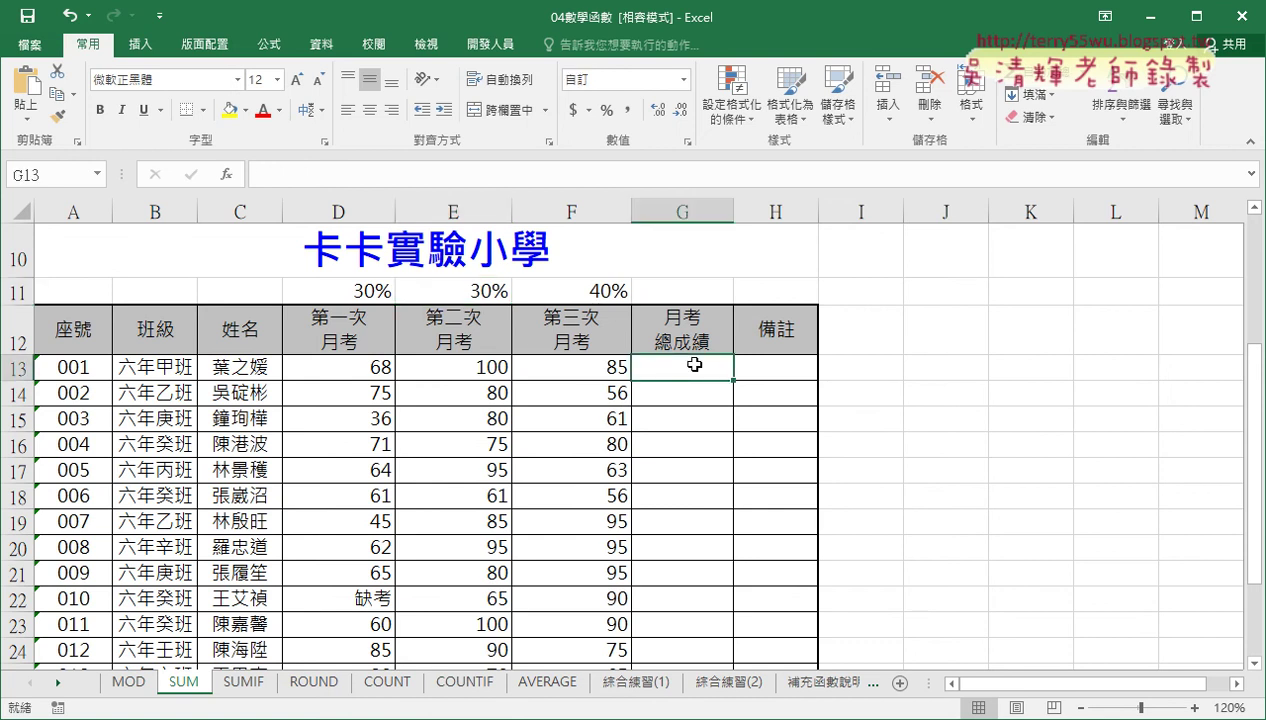
# Start G13's formula as =D13*D$11, locking the weight row.
pyautogui.click(407, 172)
pyautogui.write('=')
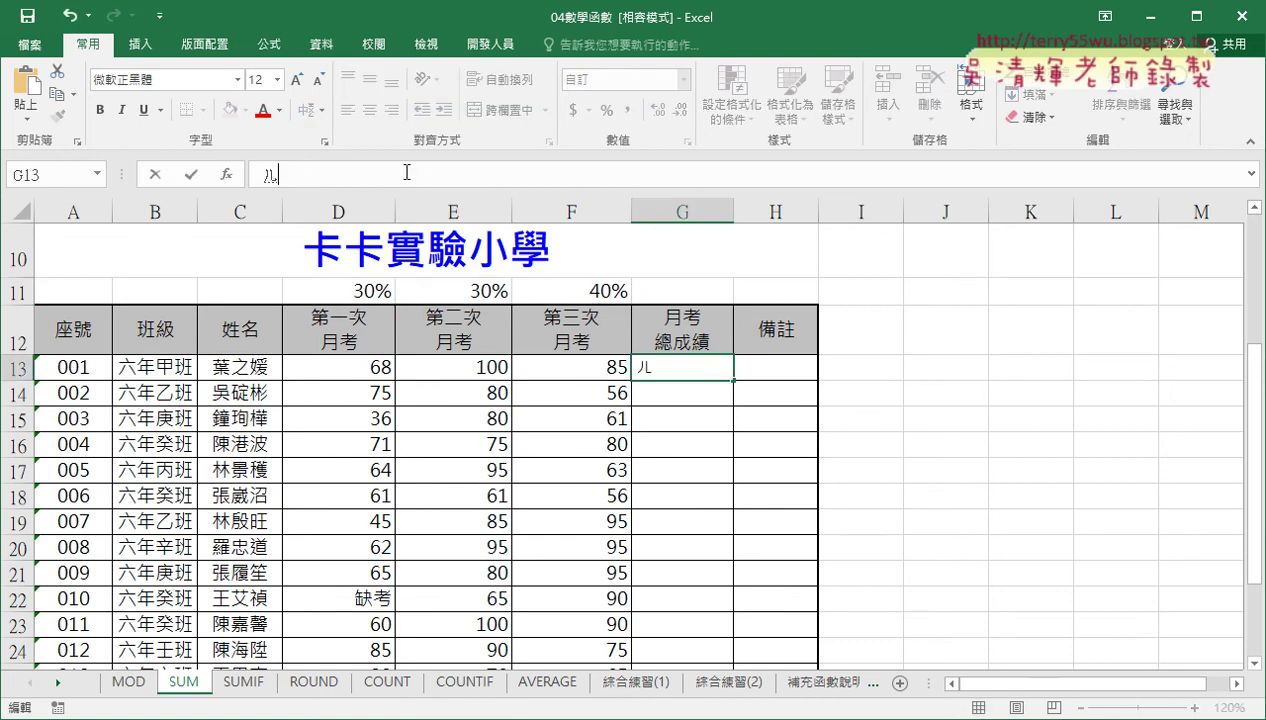
pyautogui.press('BackSpace')
pyautogui.write('=')
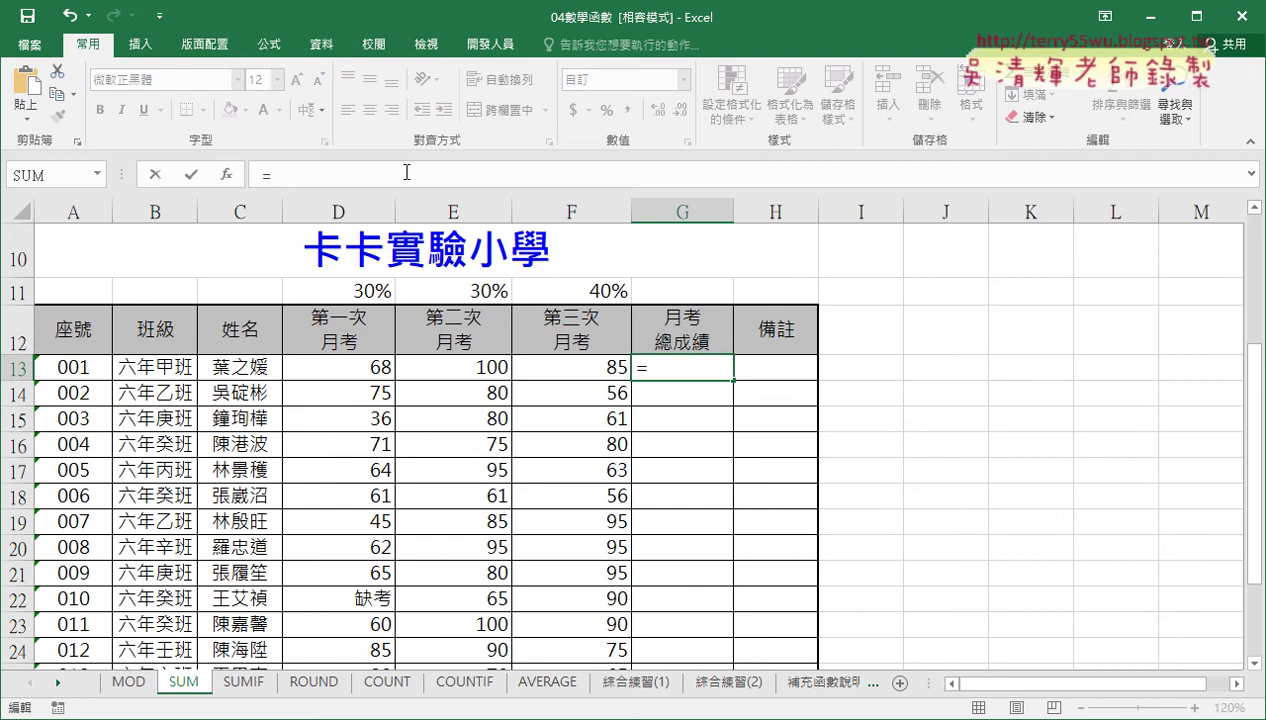
pyautogui.click(366, 368)
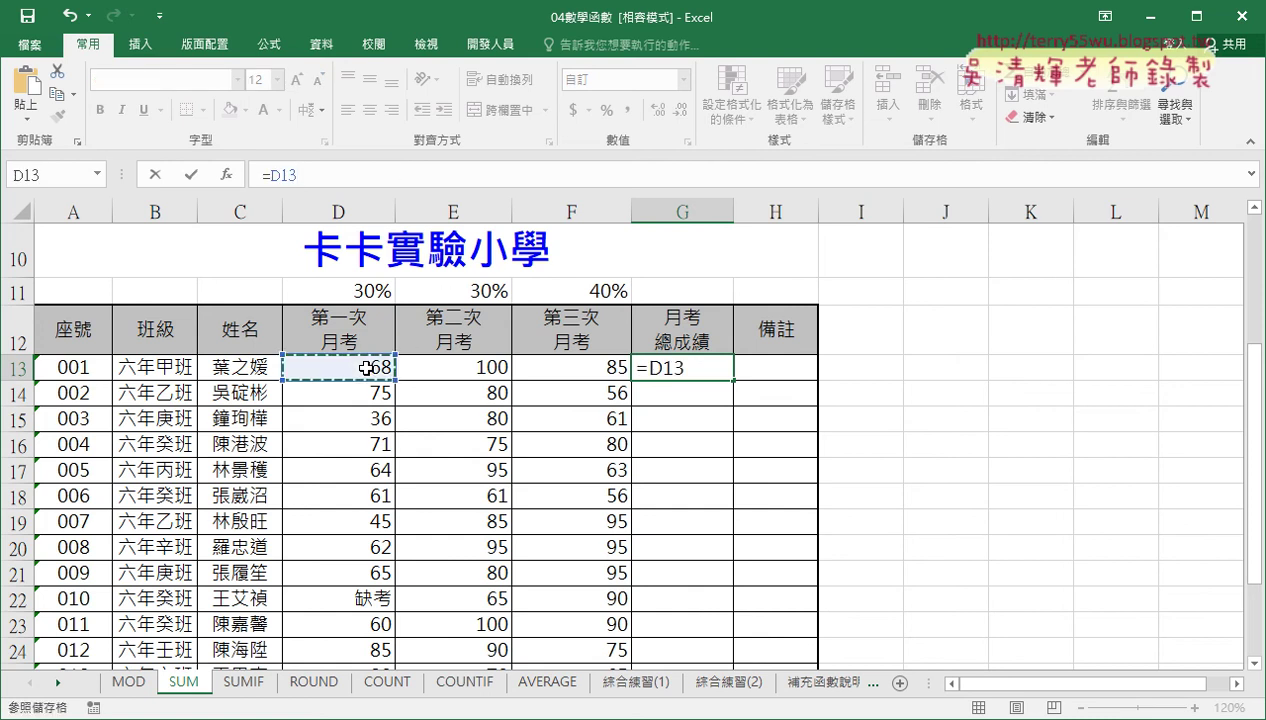
pyautogui.write('*')
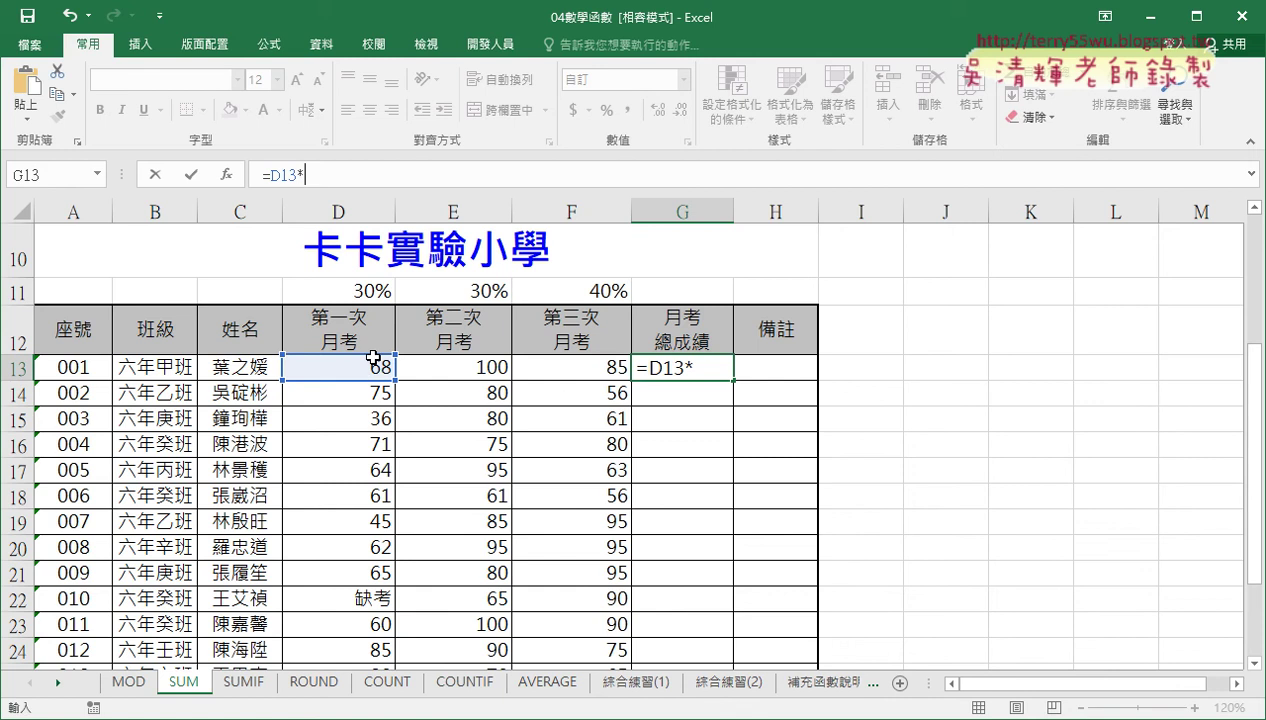
pyautogui.click(369, 295)
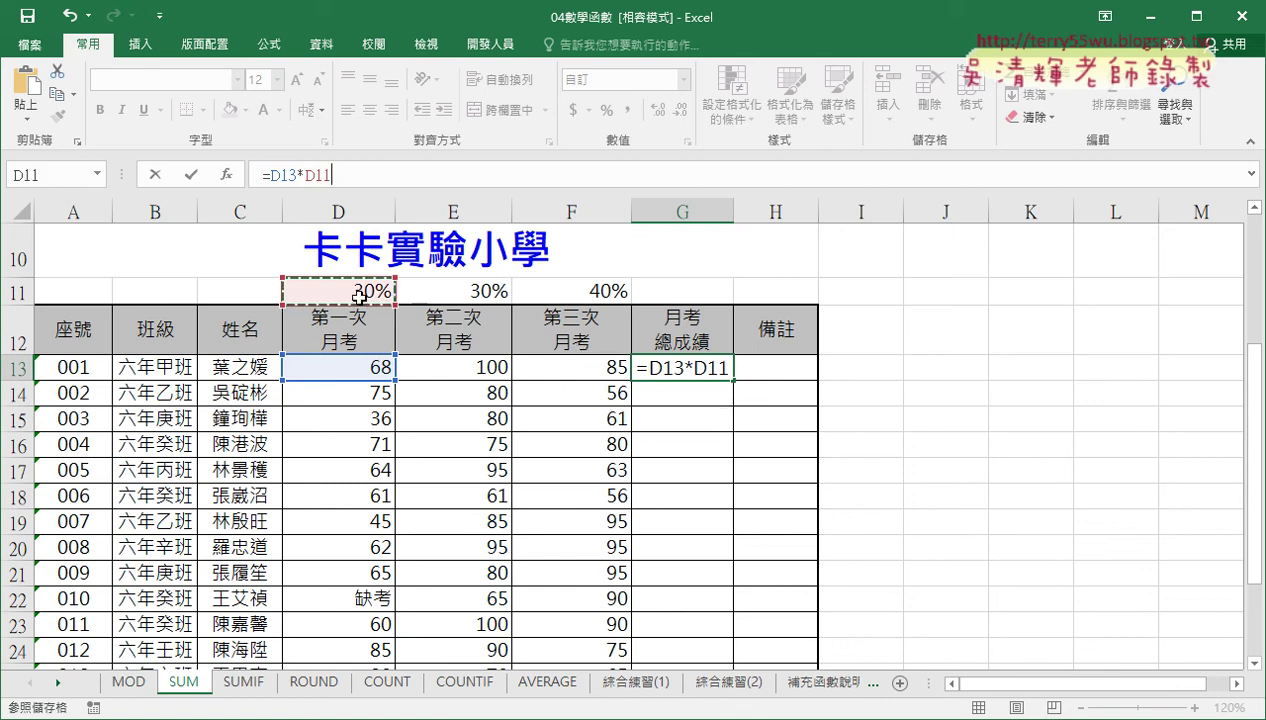
pyautogui.click(316, 174)
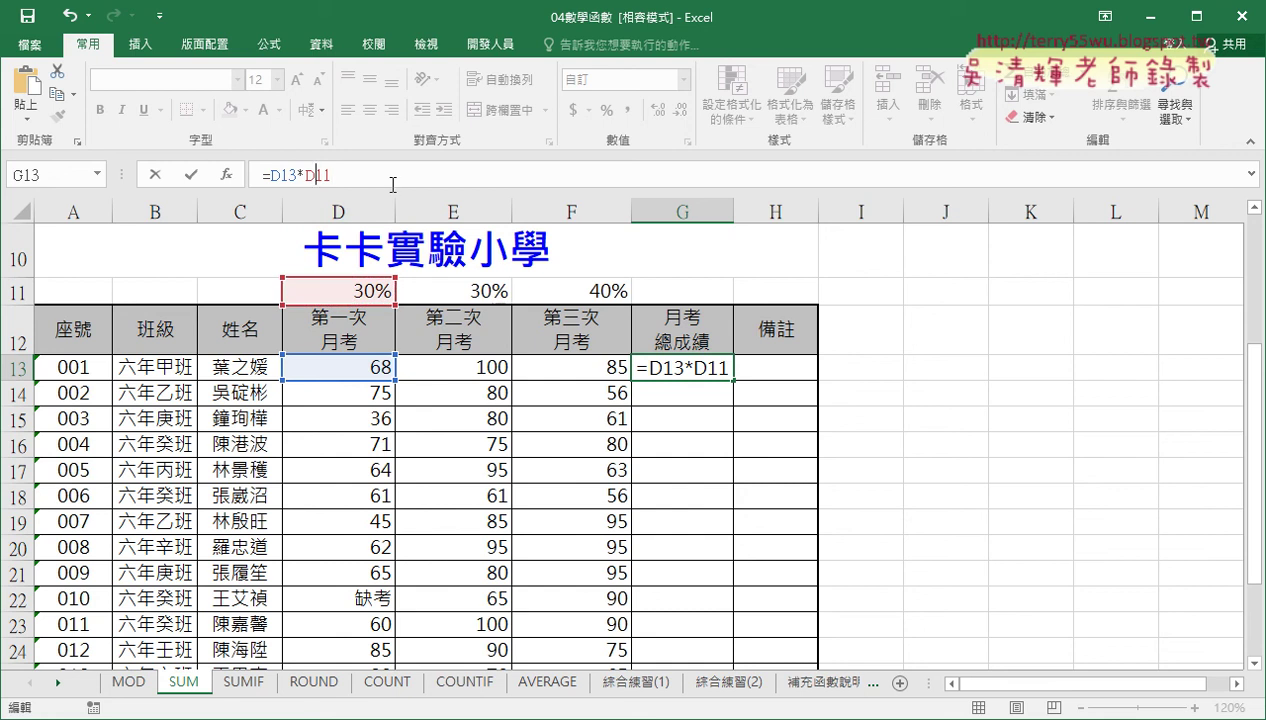
pyautogui.write('$11')
# Append +E13*E$11+F13*F11 to the formula, locking E11's weight row.
pyautogui.write('+')
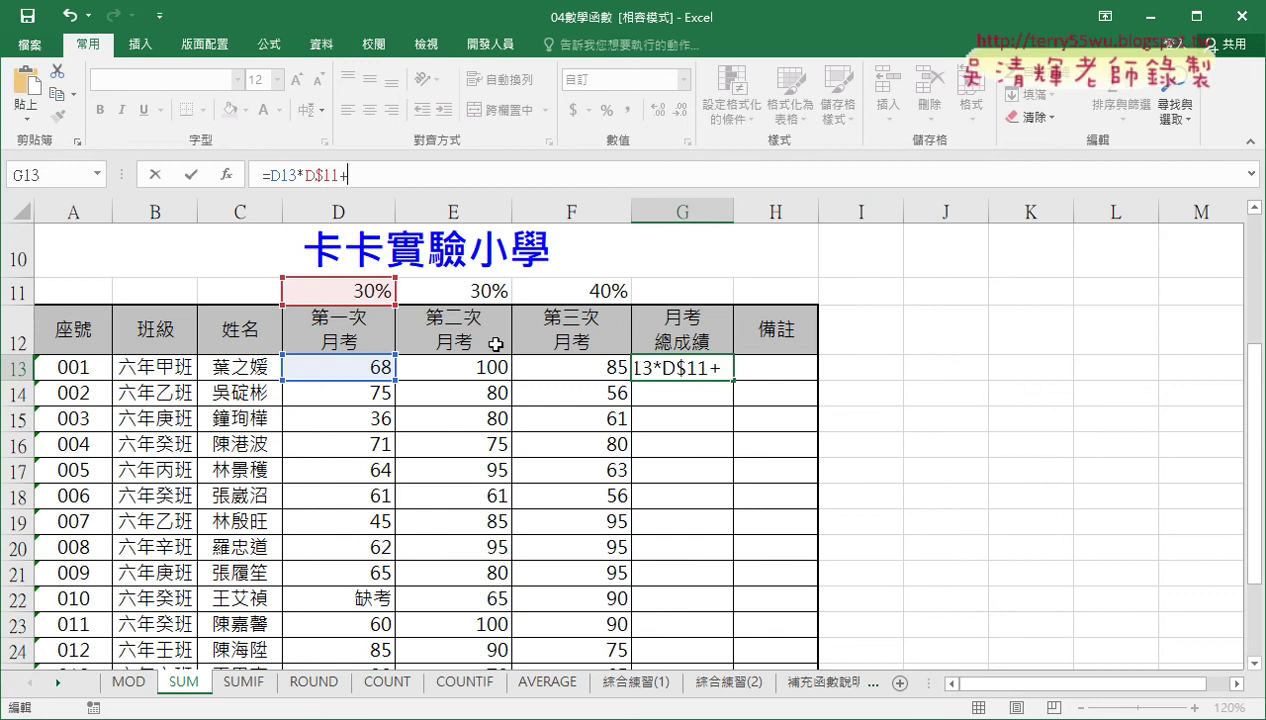
pyautogui.click(493, 366)
pyautogui.write('*')
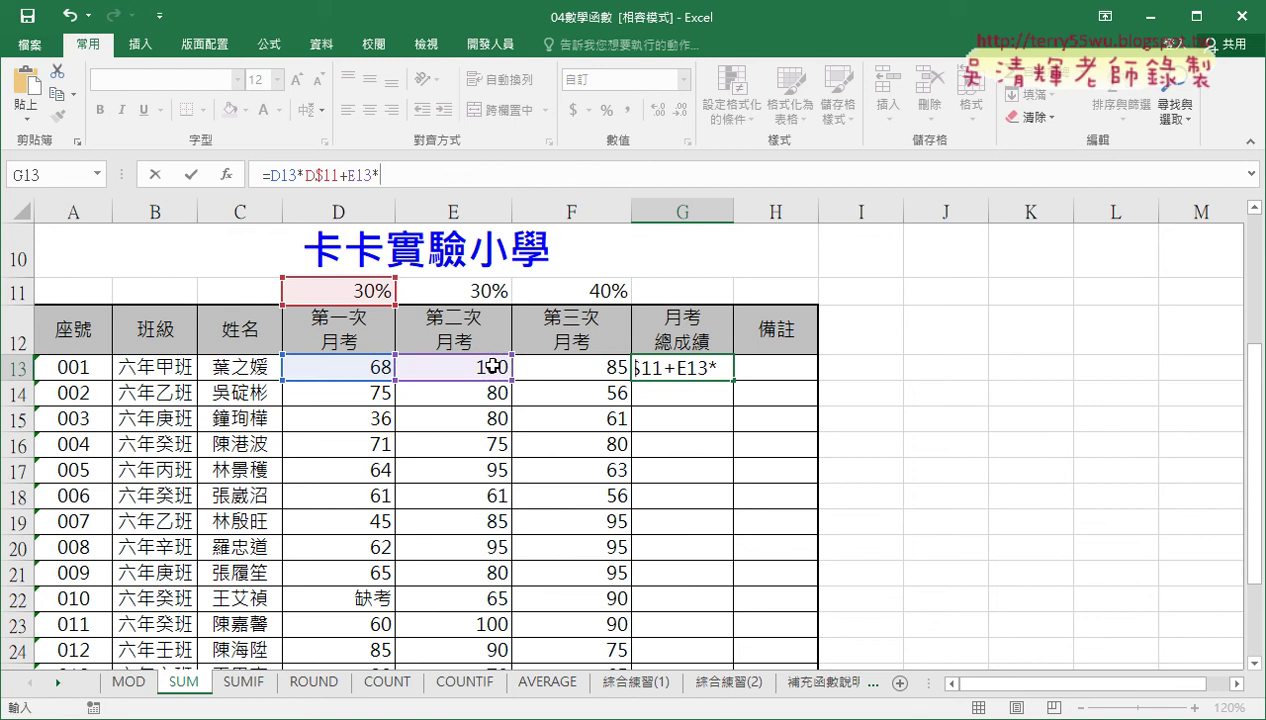
pyautogui.click(472, 289)
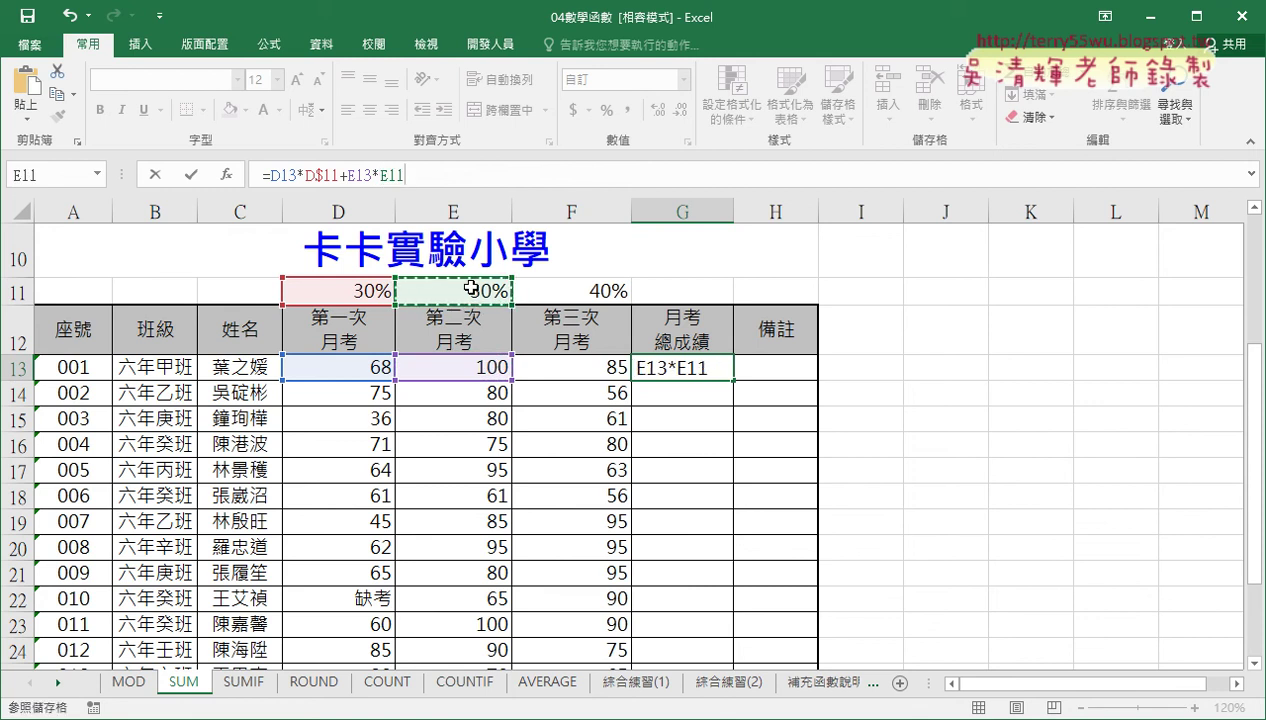
pyautogui.write('+')
pyautogui.click(583, 376)
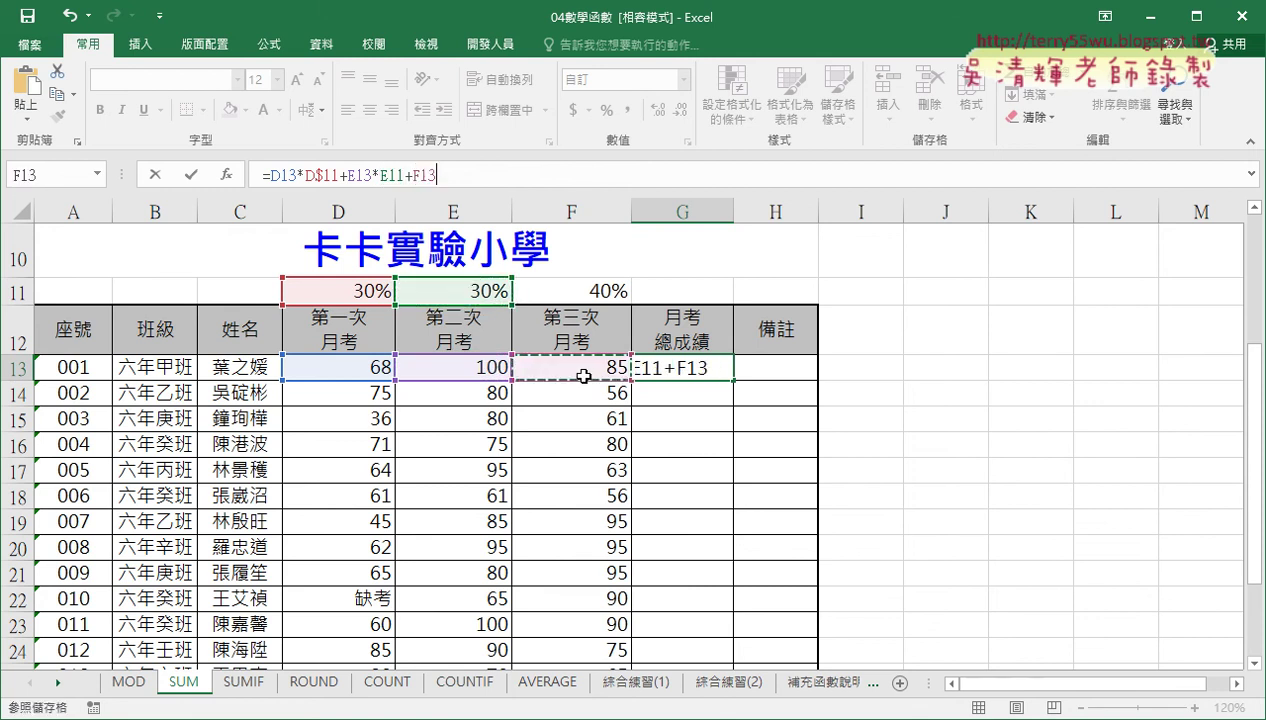
pyautogui.write('*')
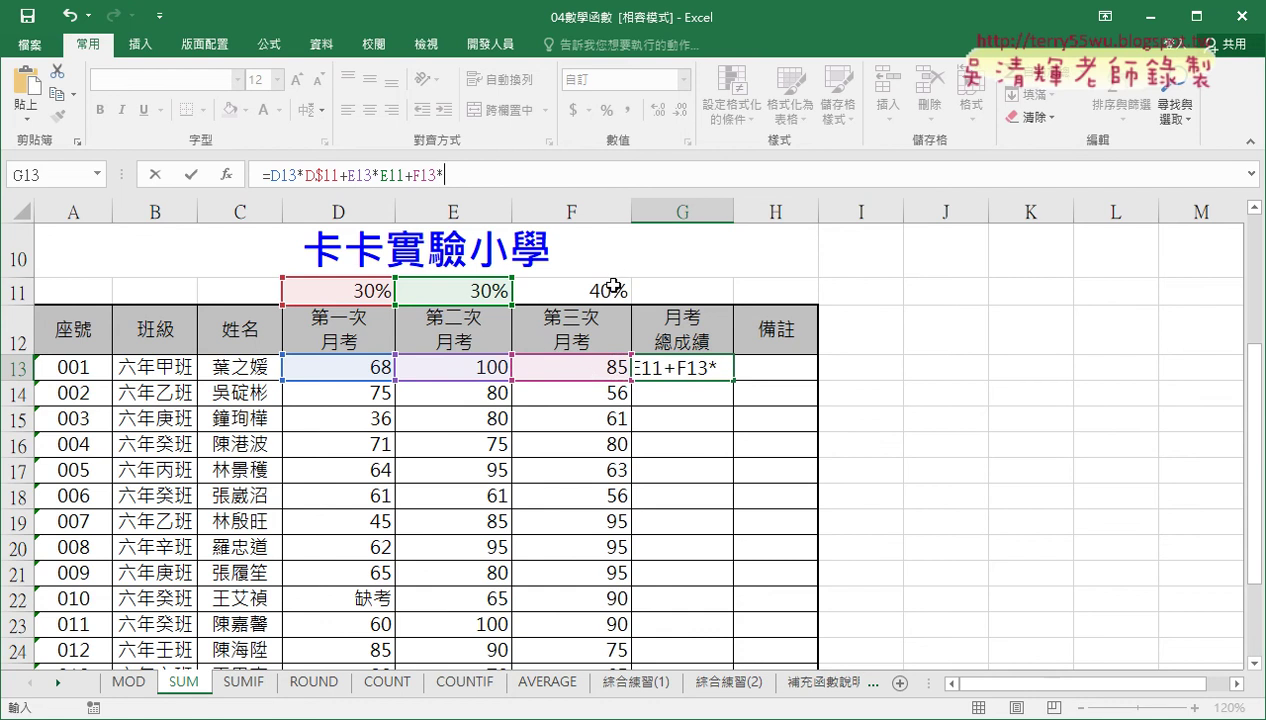
pyautogui.click(607, 285)
pyautogui.click(390, 176)
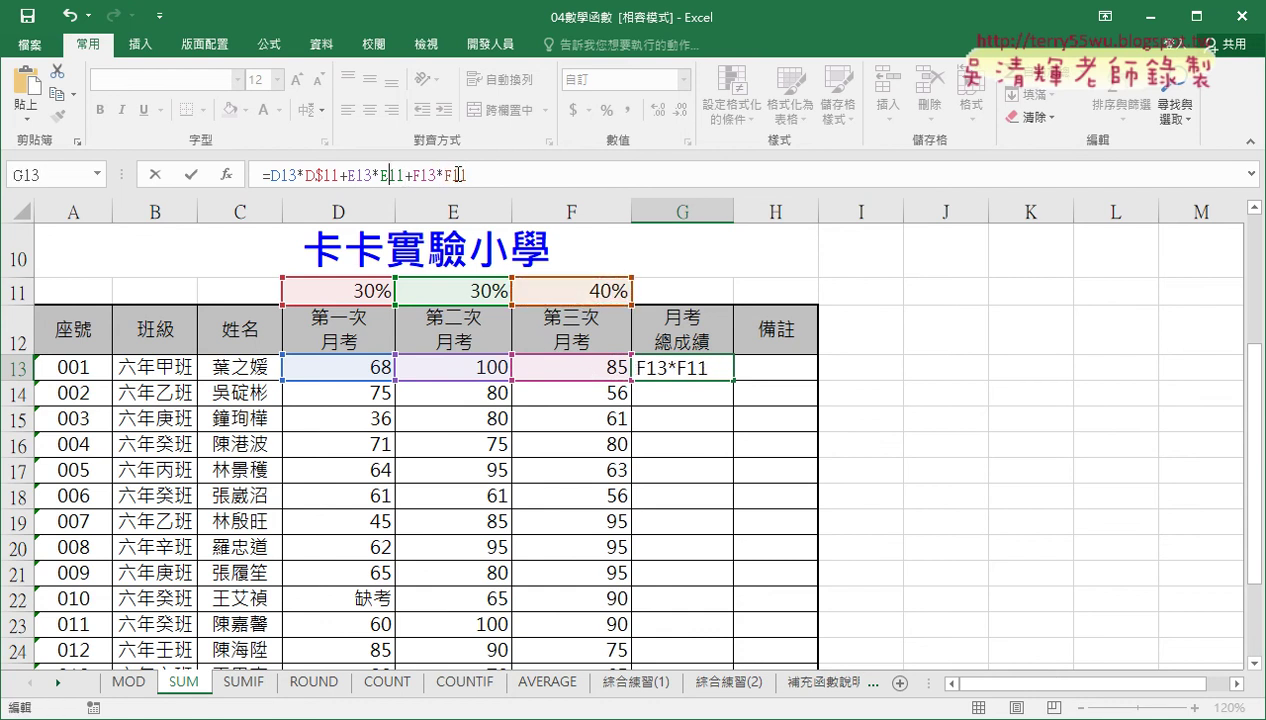
pyautogui.write('$')
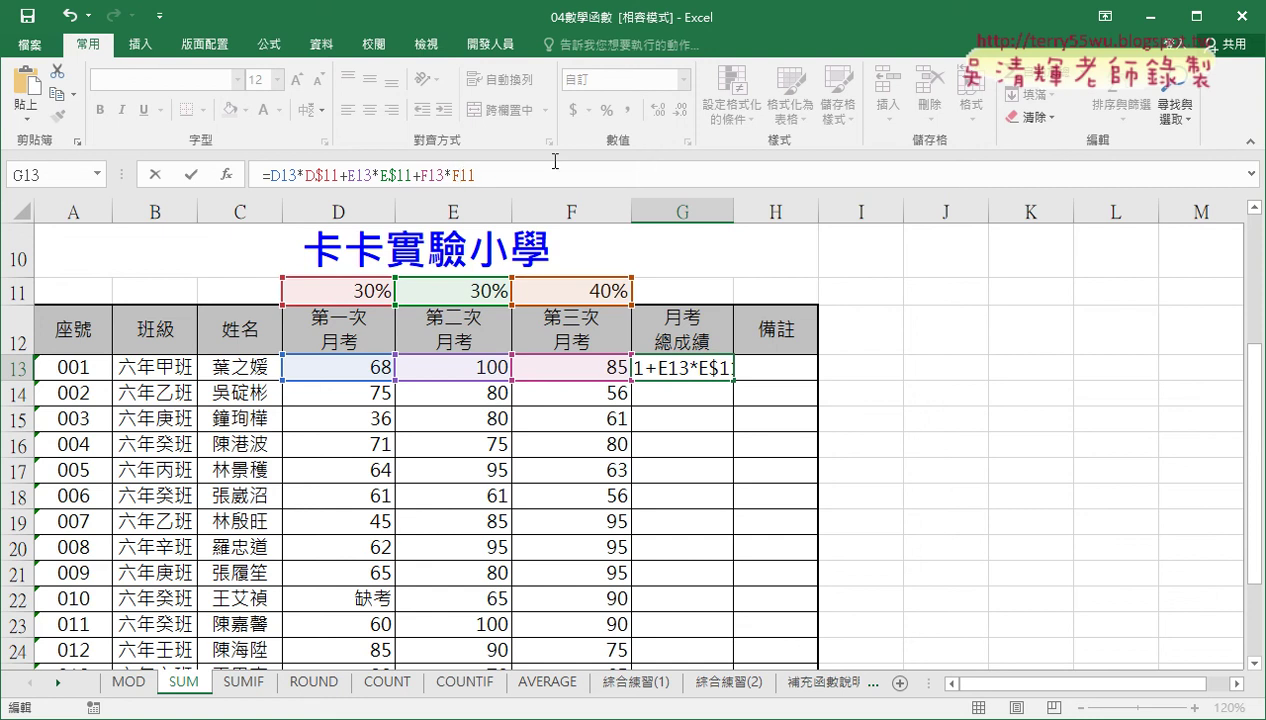
pyautogui.write('$')
# Confirm G13's formula (84), fill it down column G, and widen column H.
pyautogui.click(191, 174)
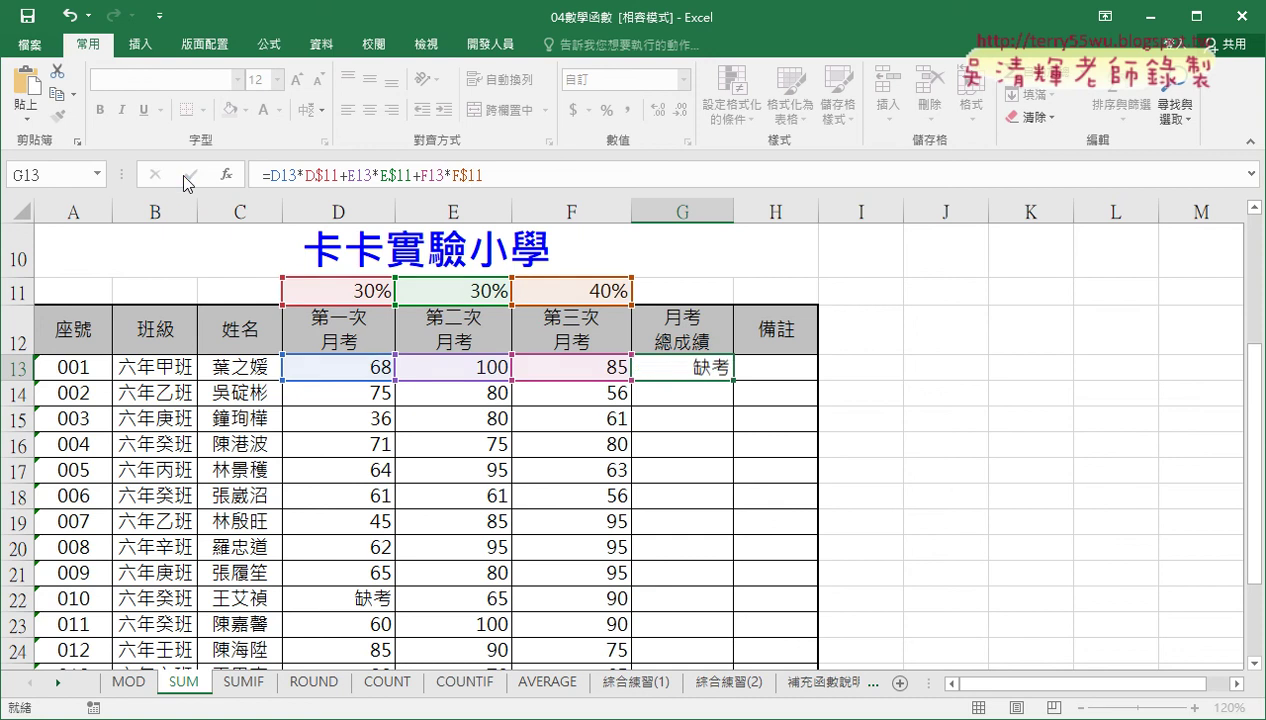
pyautogui.doubleClick(731, 381)
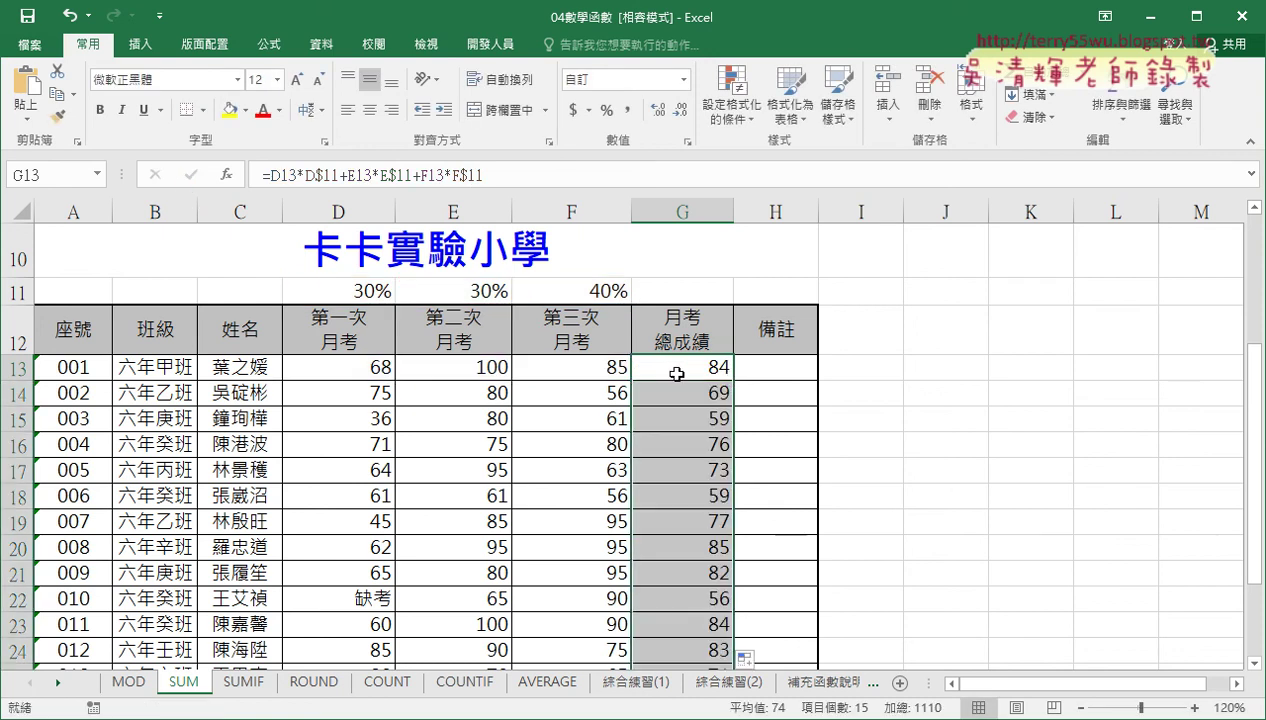
pyautogui.click(780, 367)
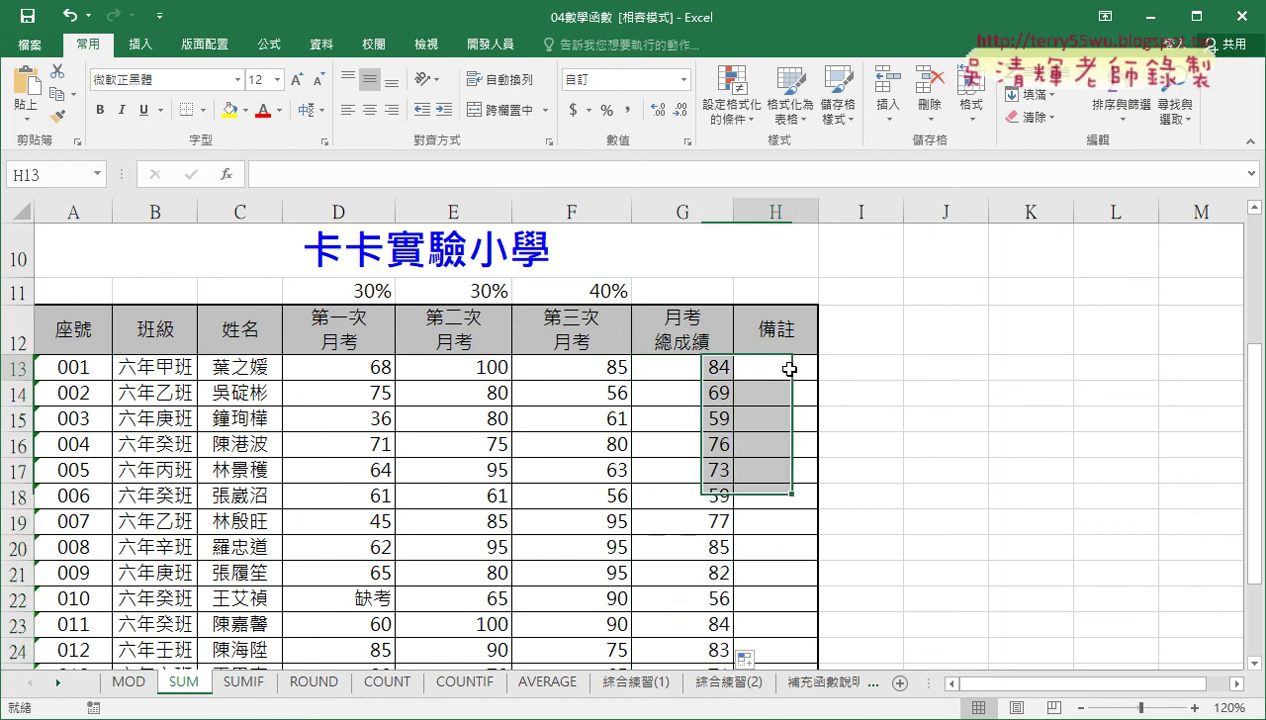
pyautogui.moveTo(818, 215); pyautogui.dragTo(840, 215)
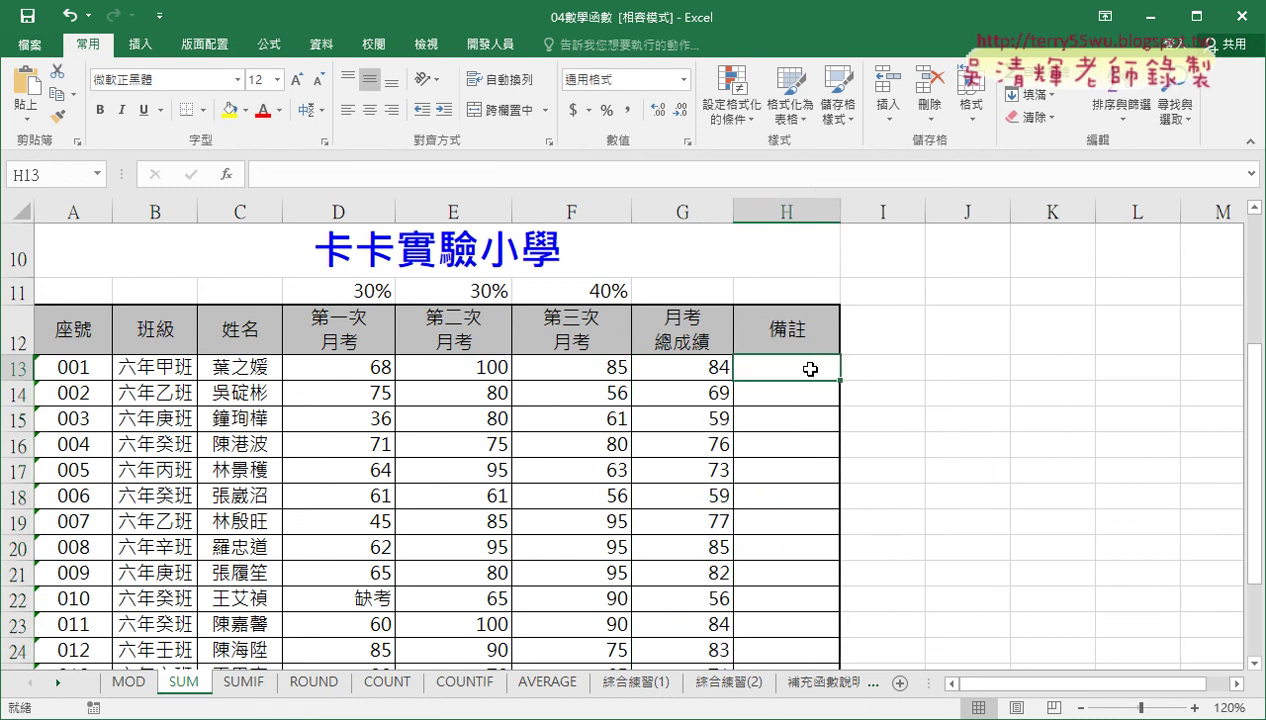
pyautogui.click(706, 367)
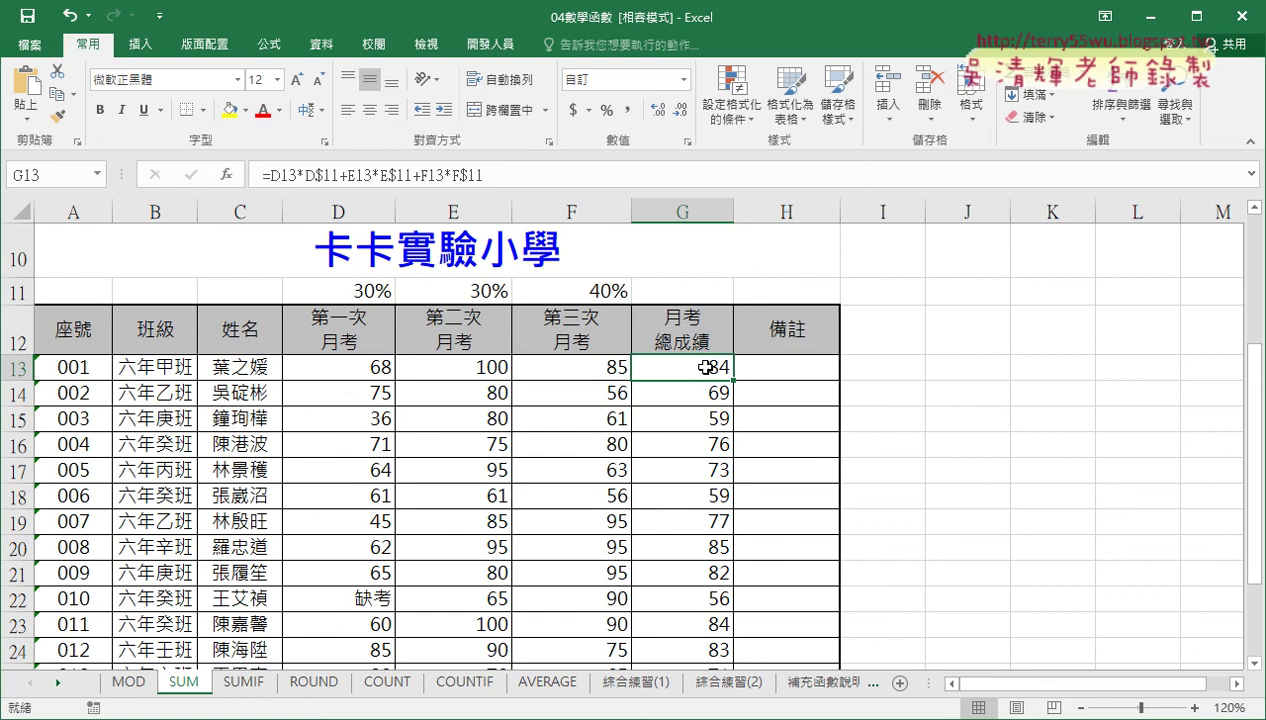
pyautogui.click(769, 362)
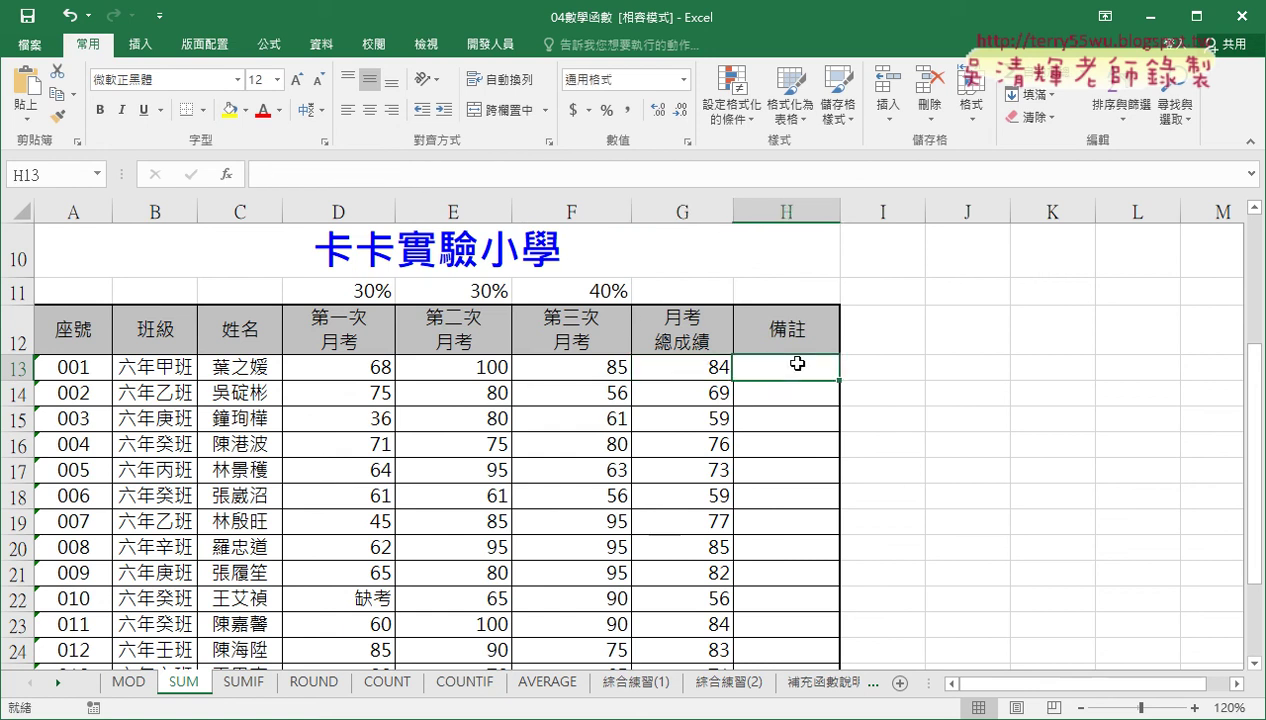
# Insert a function in H13, filtering to Math & Trig and selecting SUMPRODUCT.
pyautogui.click(226, 174)
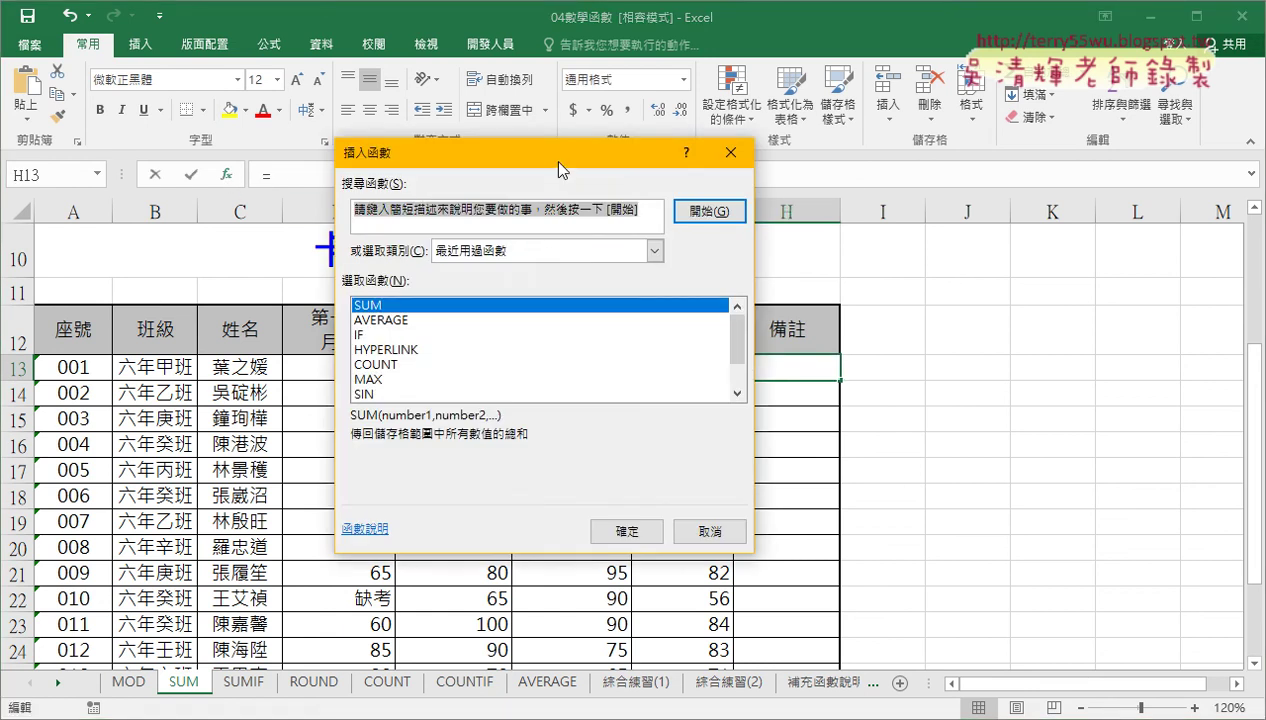
pyautogui.moveTo(558, 162); pyautogui.dragTo(690, 76)
pyautogui.click(787, 164)
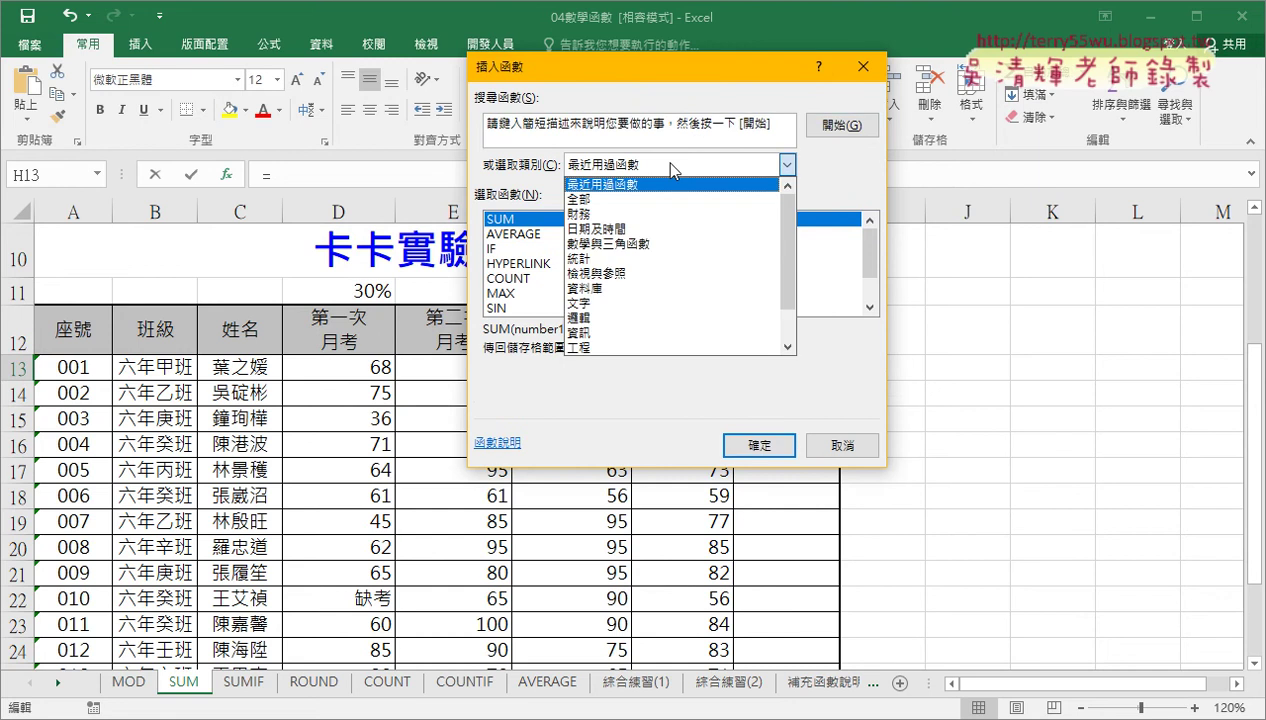
pyautogui.click(667, 250)
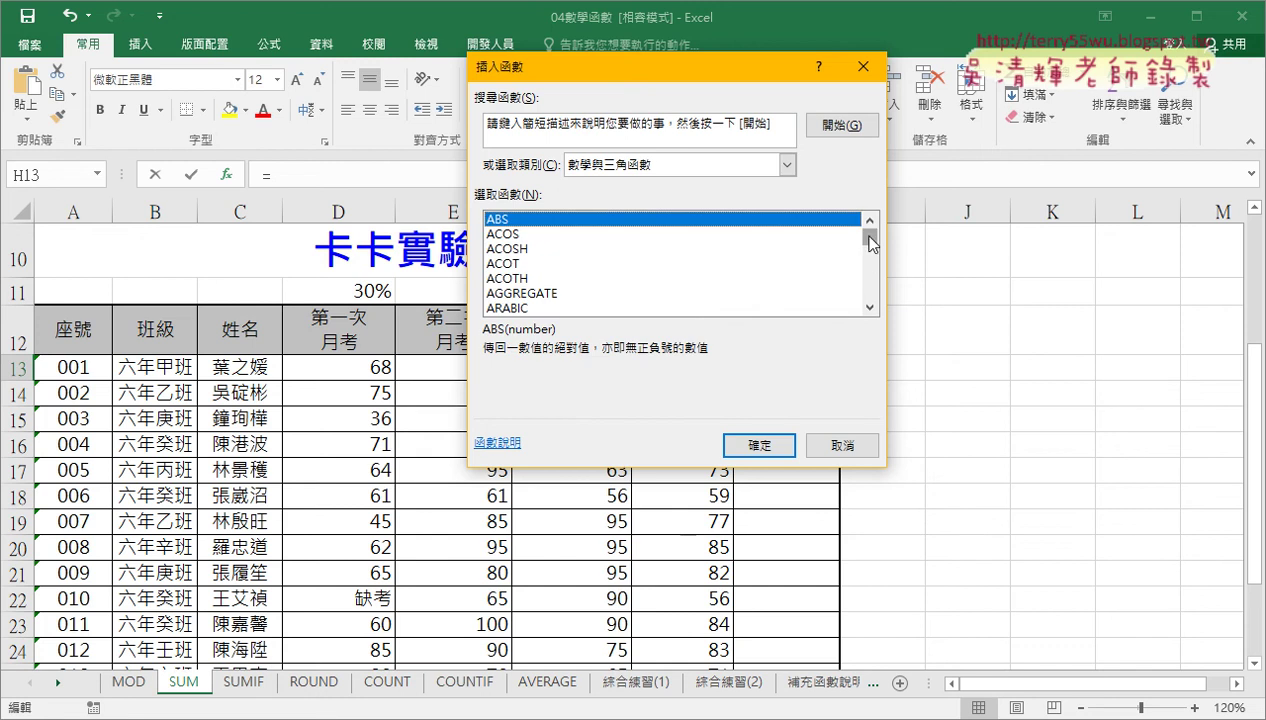
pyautogui.moveTo(870, 237); pyautogui.dragTo(872, 278)
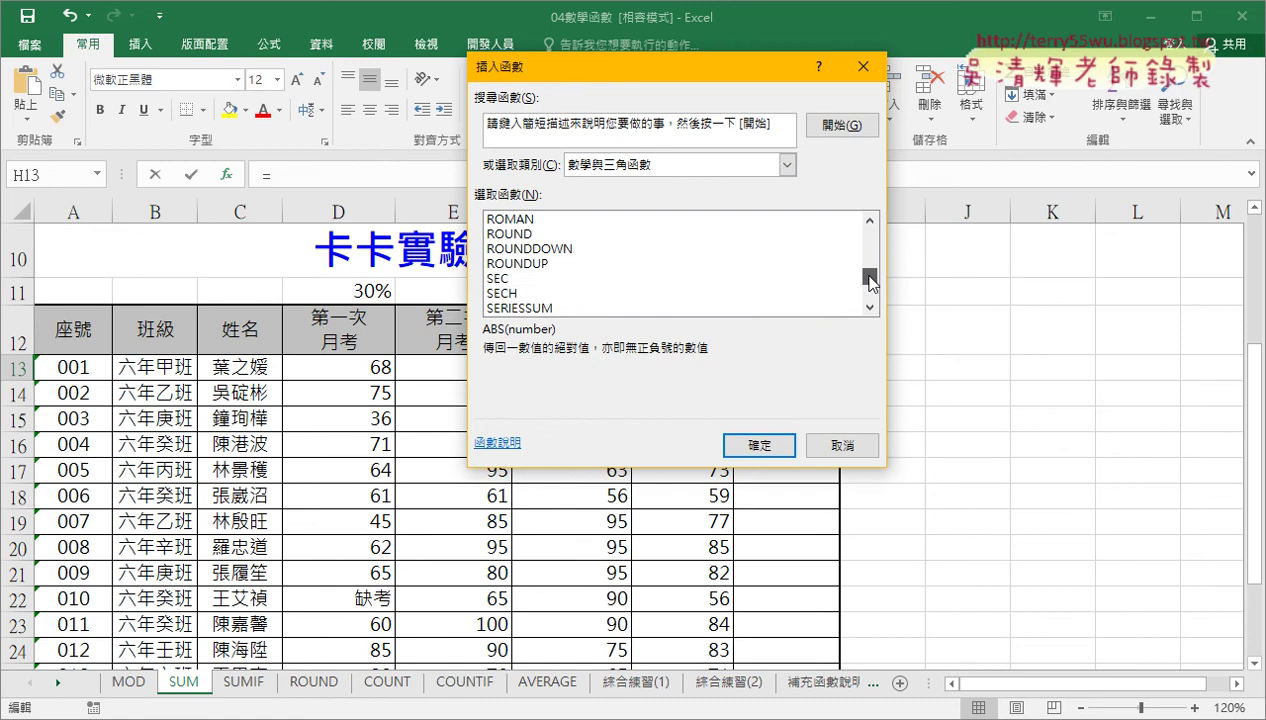
pyautogui.moveTo(871, 278); pyautogui.dragTo(870, 291)
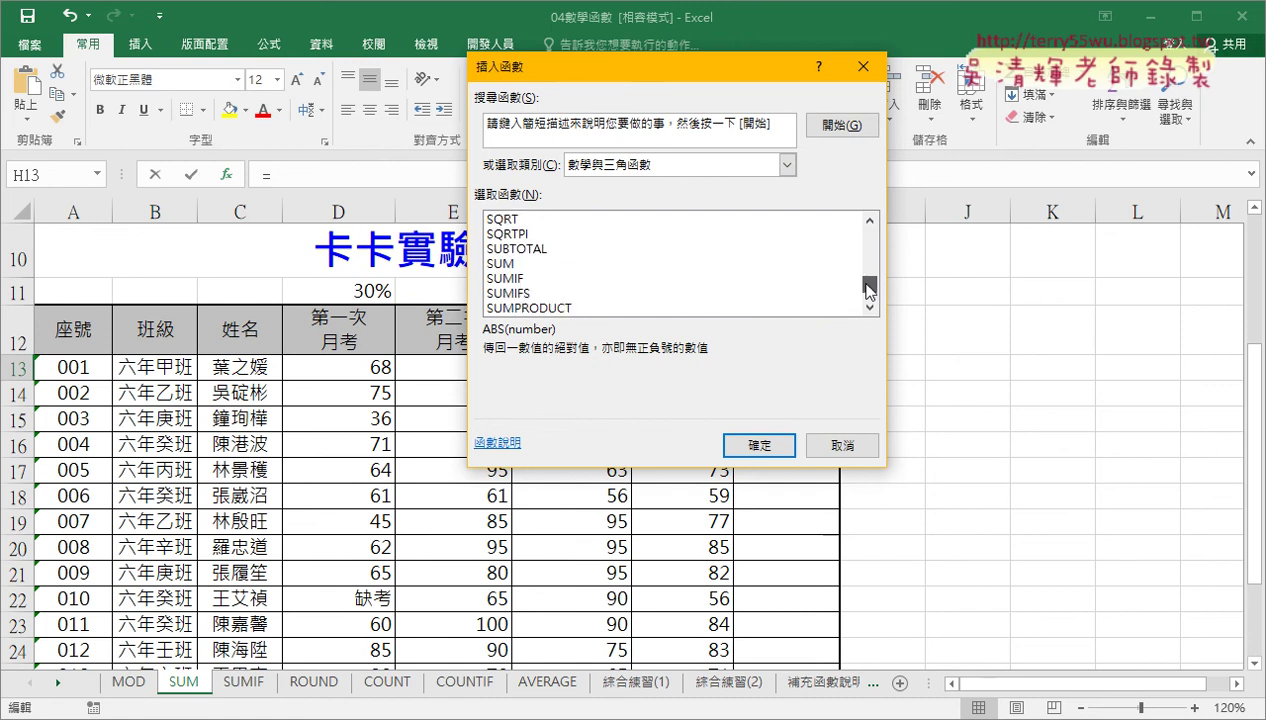
pyautogui.click(525, 263)
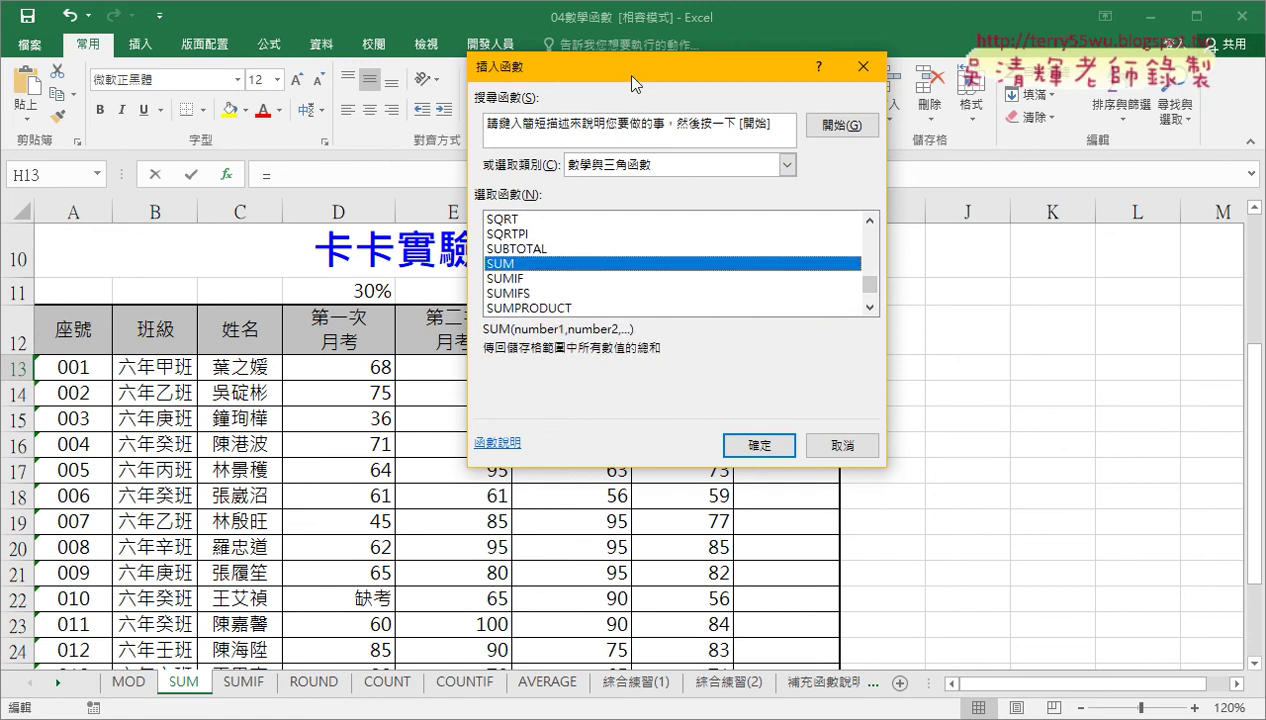
pyautogui.moveTo(632, 84); pyautogui.dragTo(817, 83)
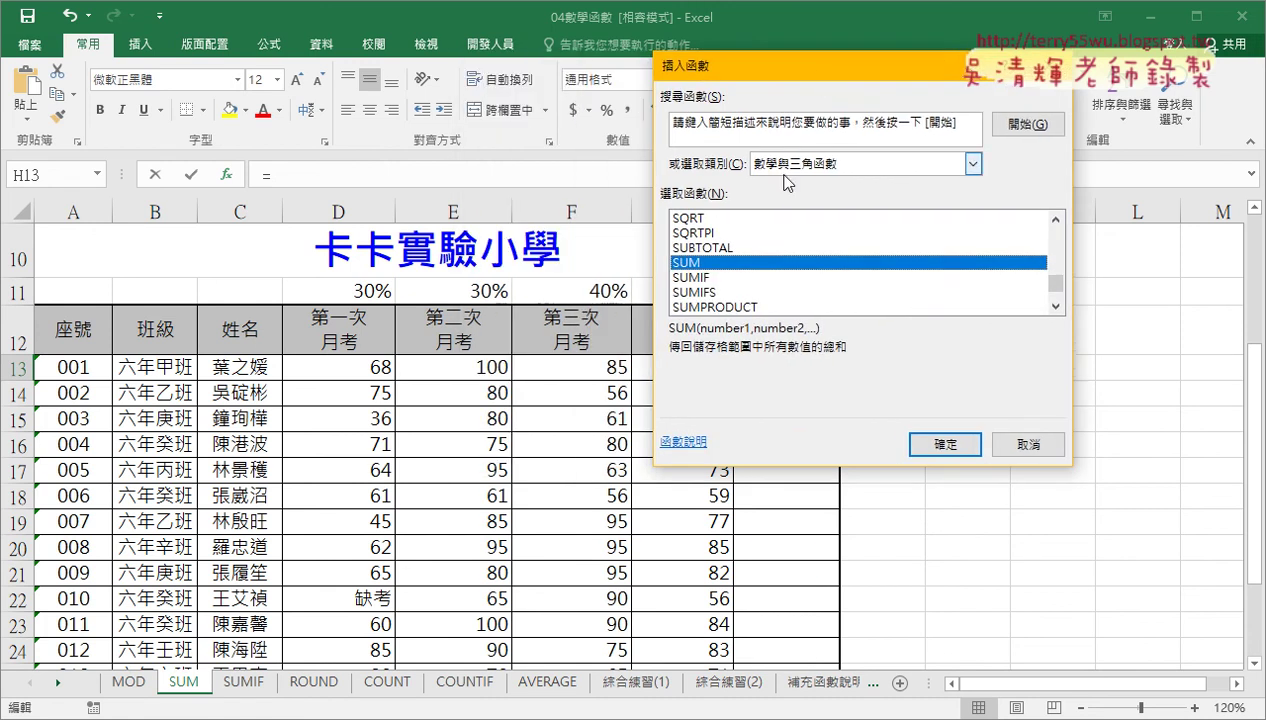
pyautogui.click(1056, 307)
pyautogui.click(1056, 307)
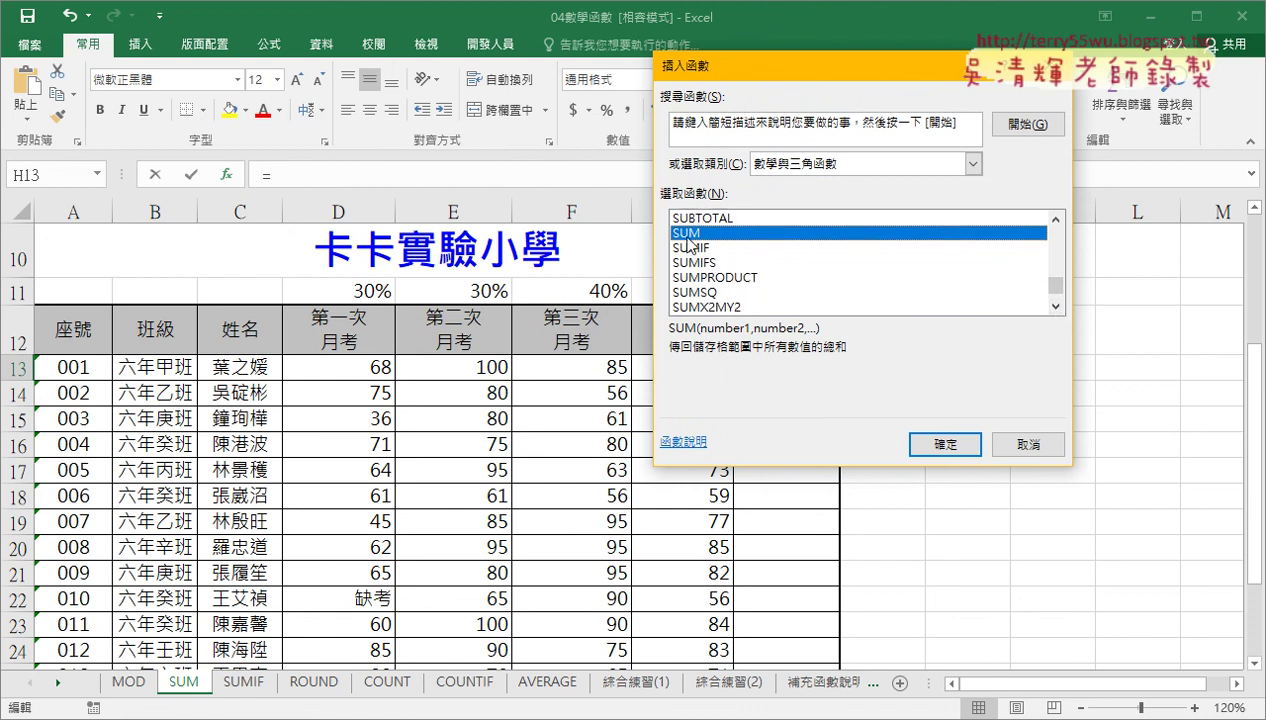
pyautogui.click(719, 278)
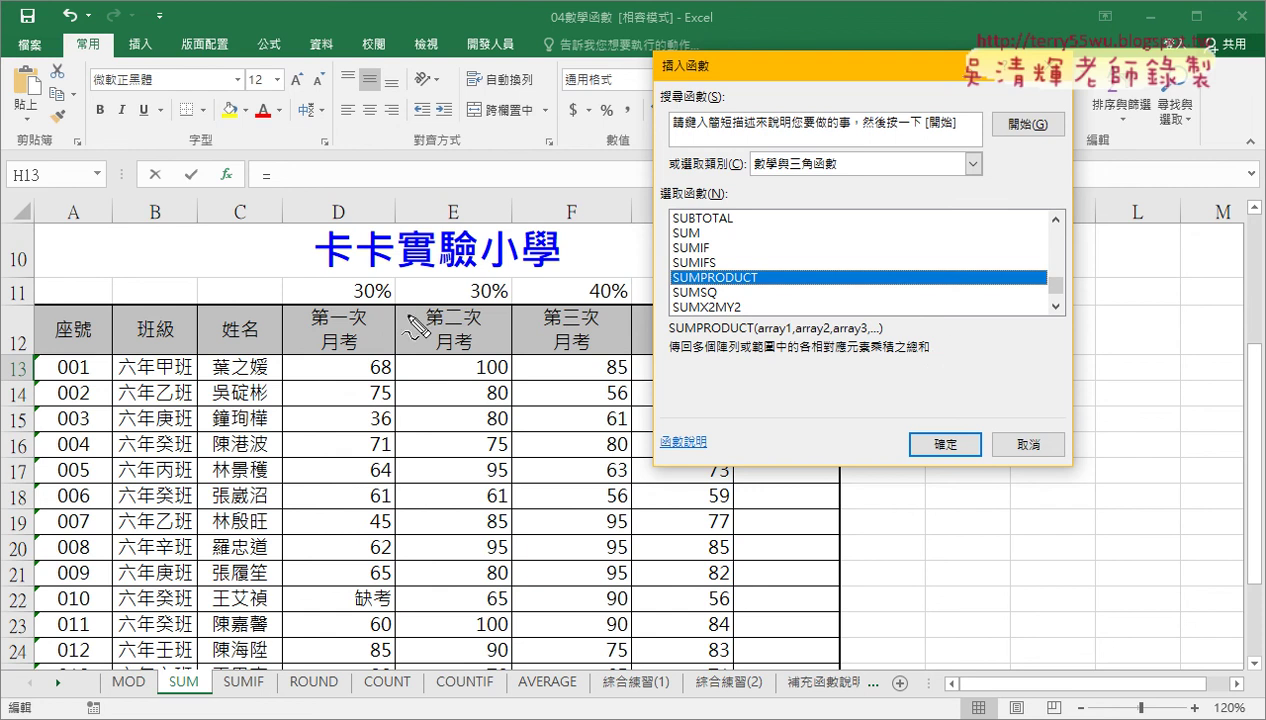
# Highlight the 30%/30%/40% weights and row 13 scores, then confirm SUMPRODUCT.
pyautogui.moveTo(337, 290); pyautogui.dragTo(628, 300)
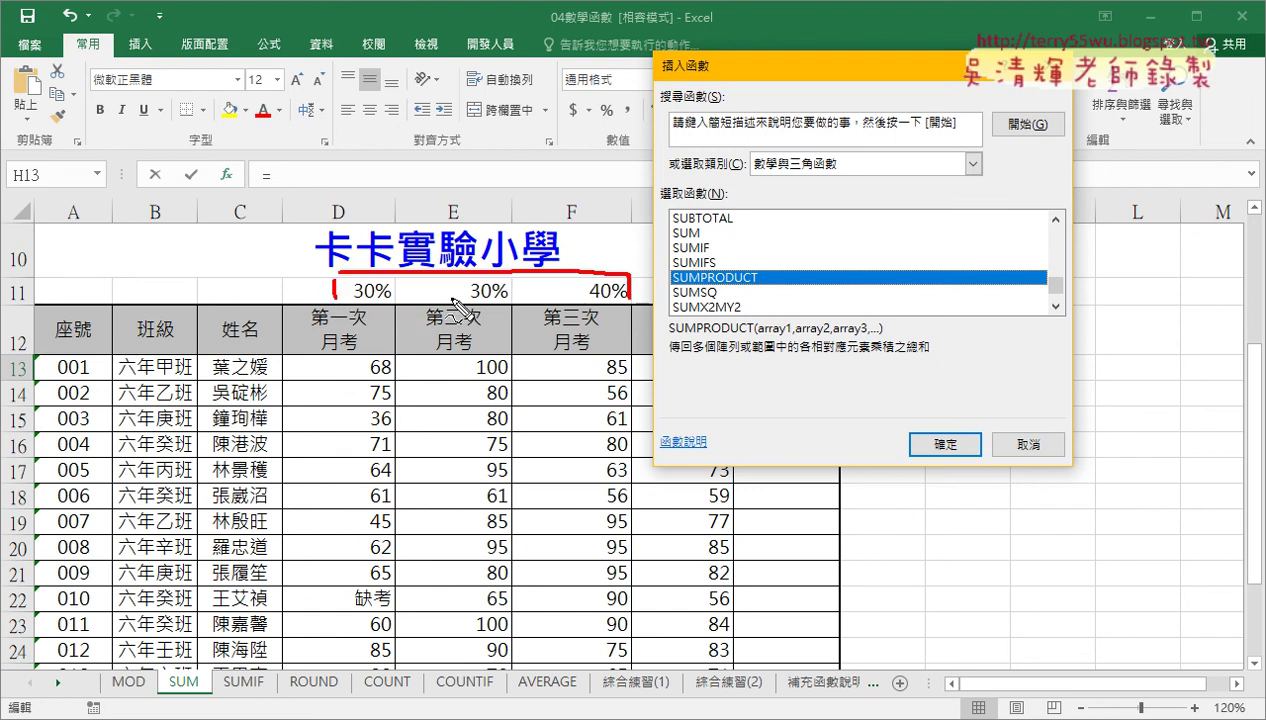
pyautogui.moveTo(365, 298); pyautogui.dragTo(625, 298)
pyautogui.moveTo(345, 385); pyautogui.dragTo(630, 385)
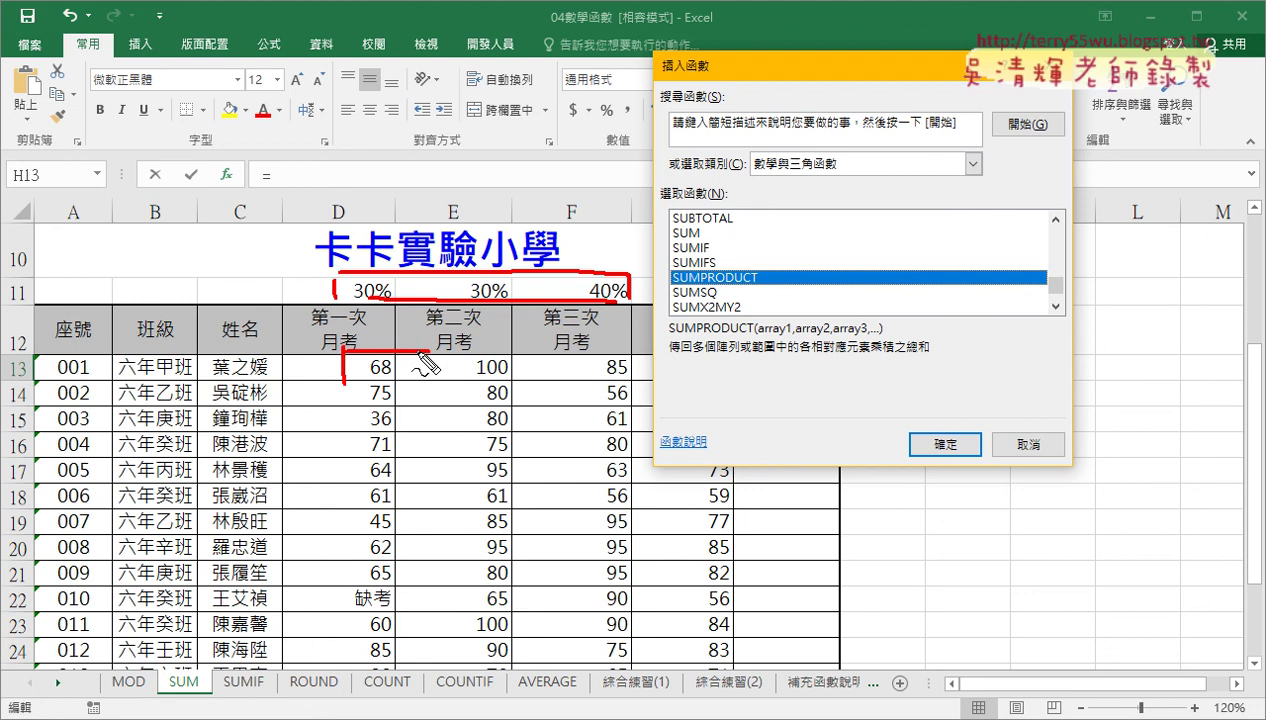
pyautogui.moveTo(397, 384); pyautogui.dragTo(621, 384)
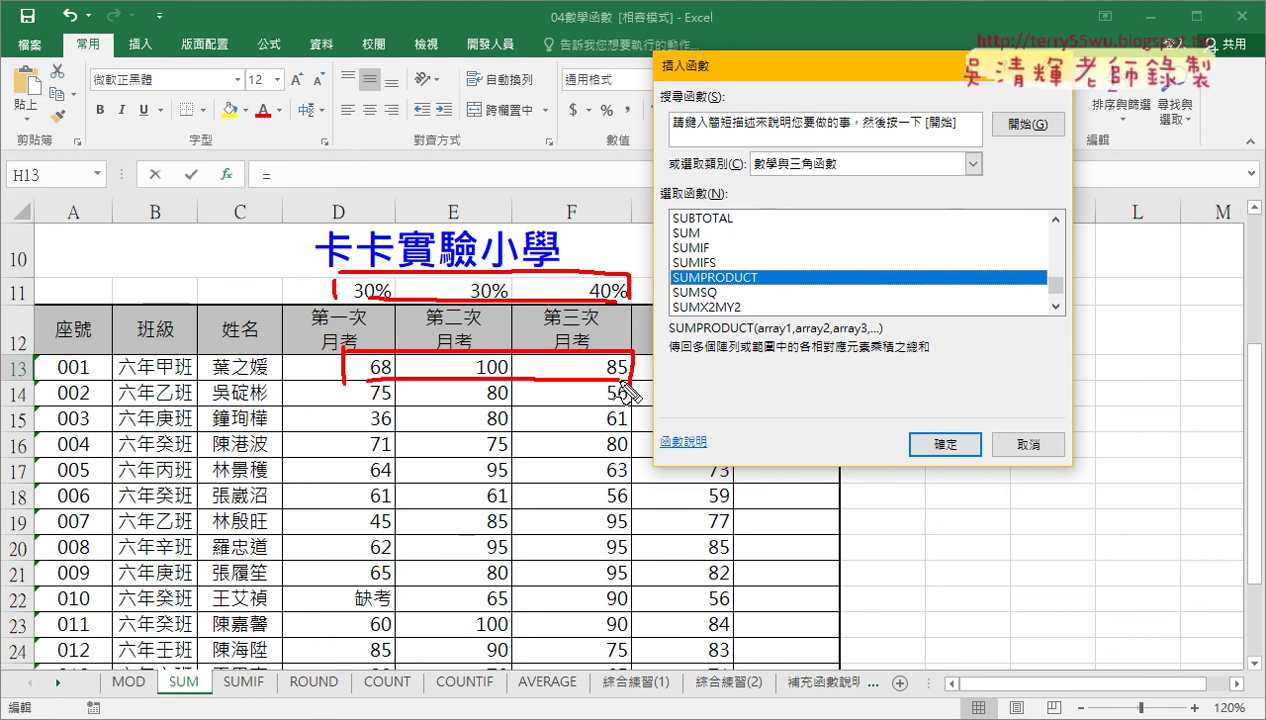
pyautogui.press('Escape')
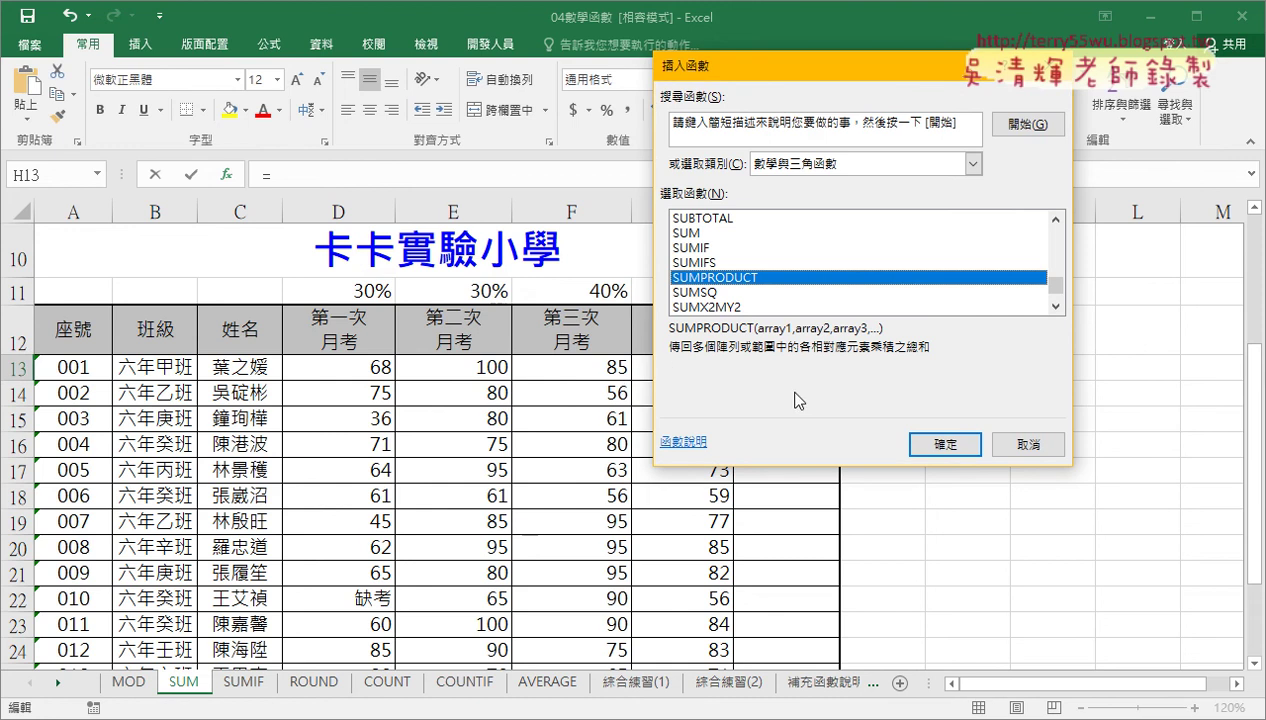
pyautogui.click(945, 444)
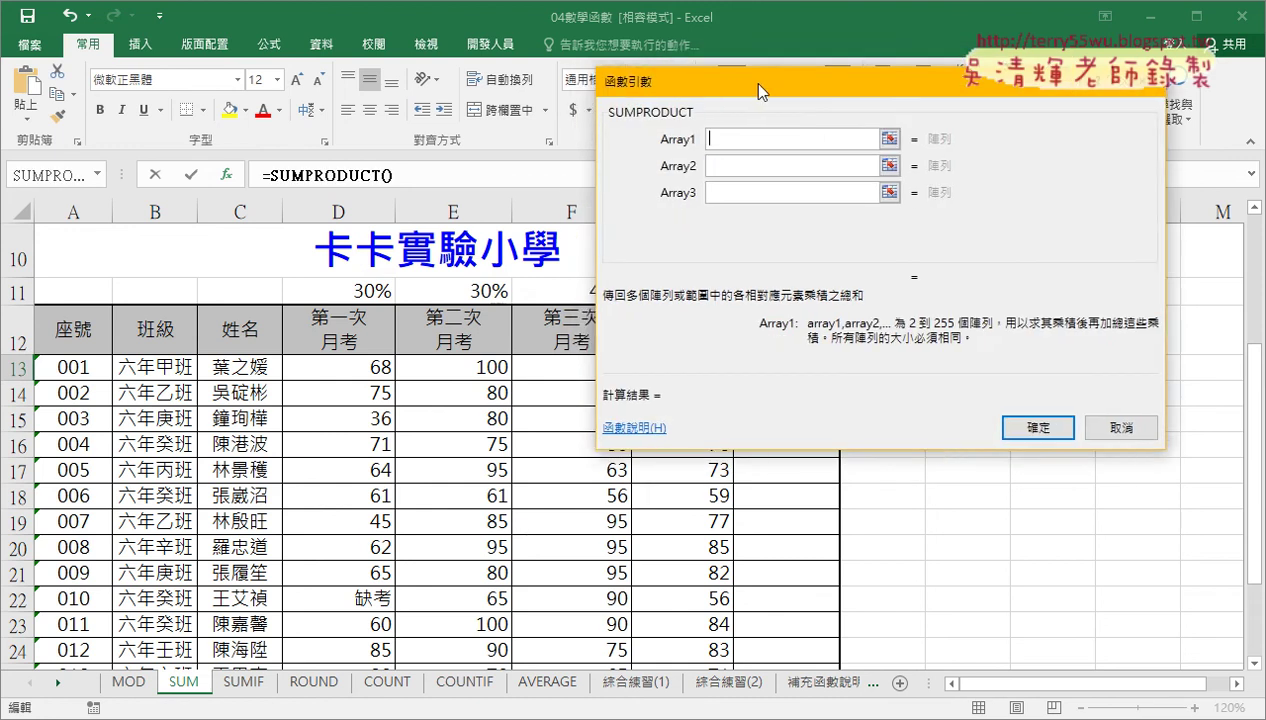
# Enter D11:F11 as Array1 and D13:F13 as Array2, previewing 84.4.
pyautogui.moveTo(750, 82); pyautogui.dragTo(868, 84)
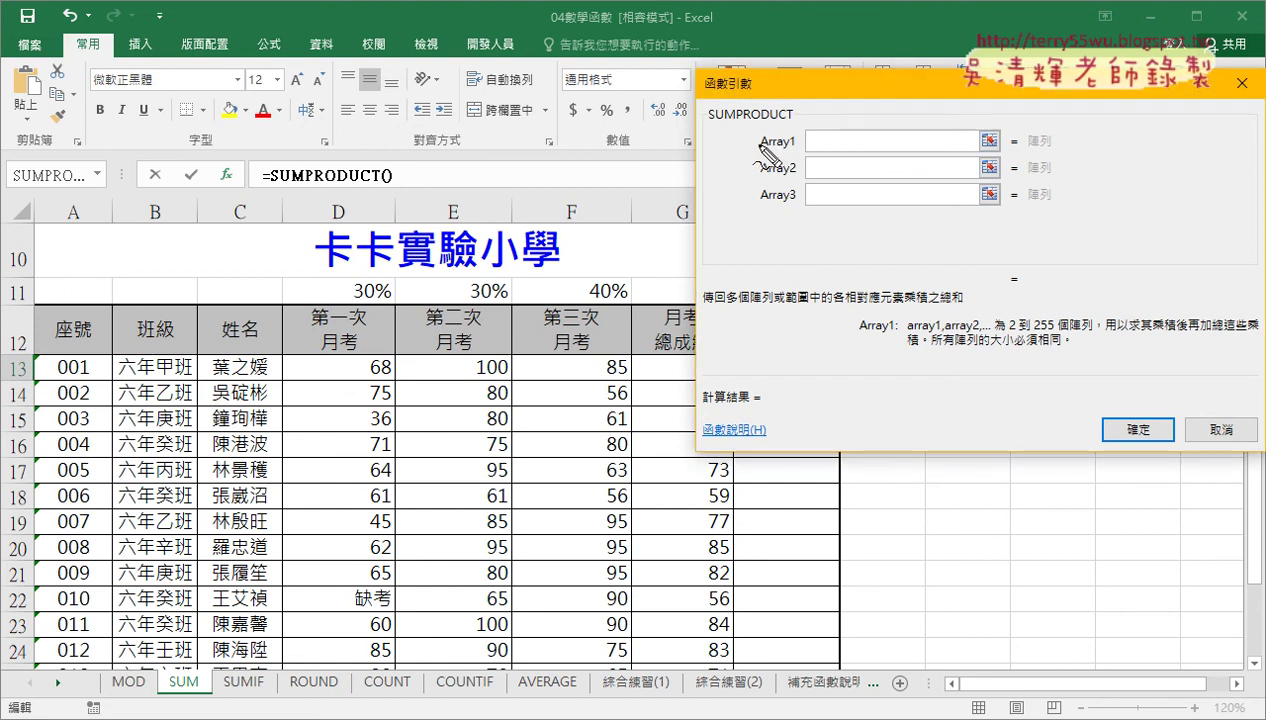
pyautogui.moveTo(754, 168); pyautogui.dragTo(790, 148)
pyautogui.press('Escape')
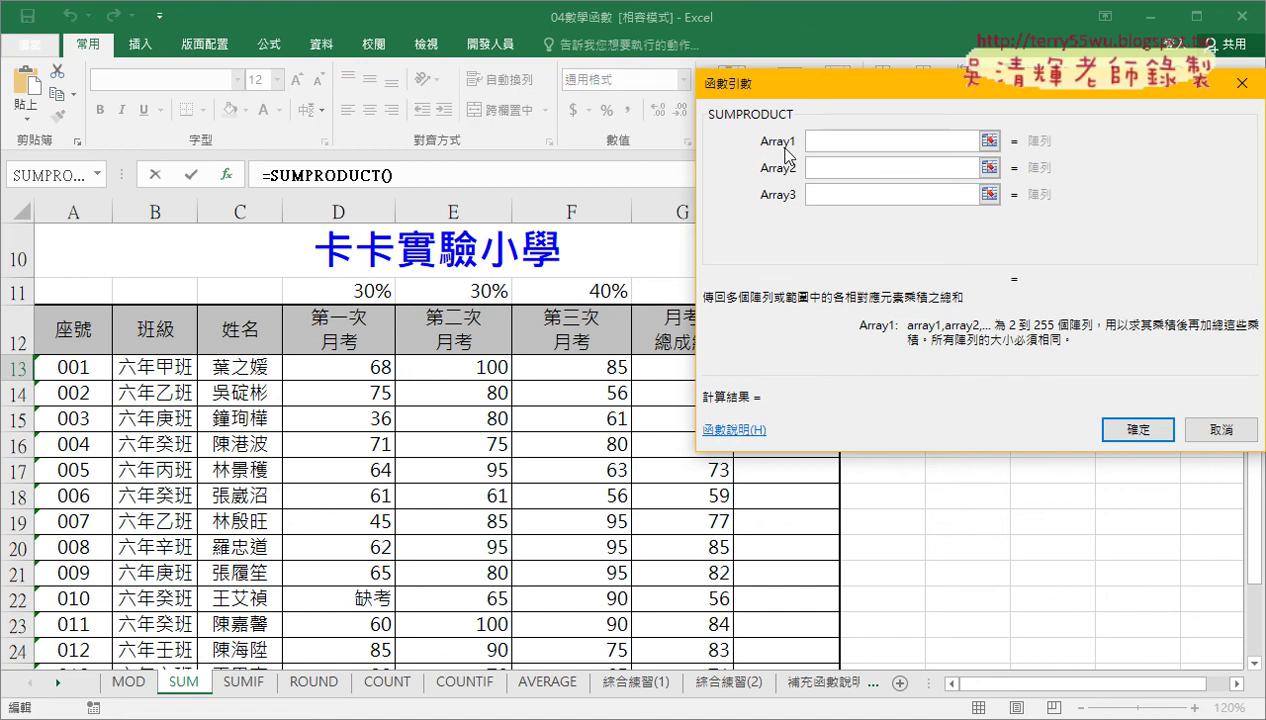
pyautogui.moveTo(345, 300); pyautogui.dragTo(544, 297)
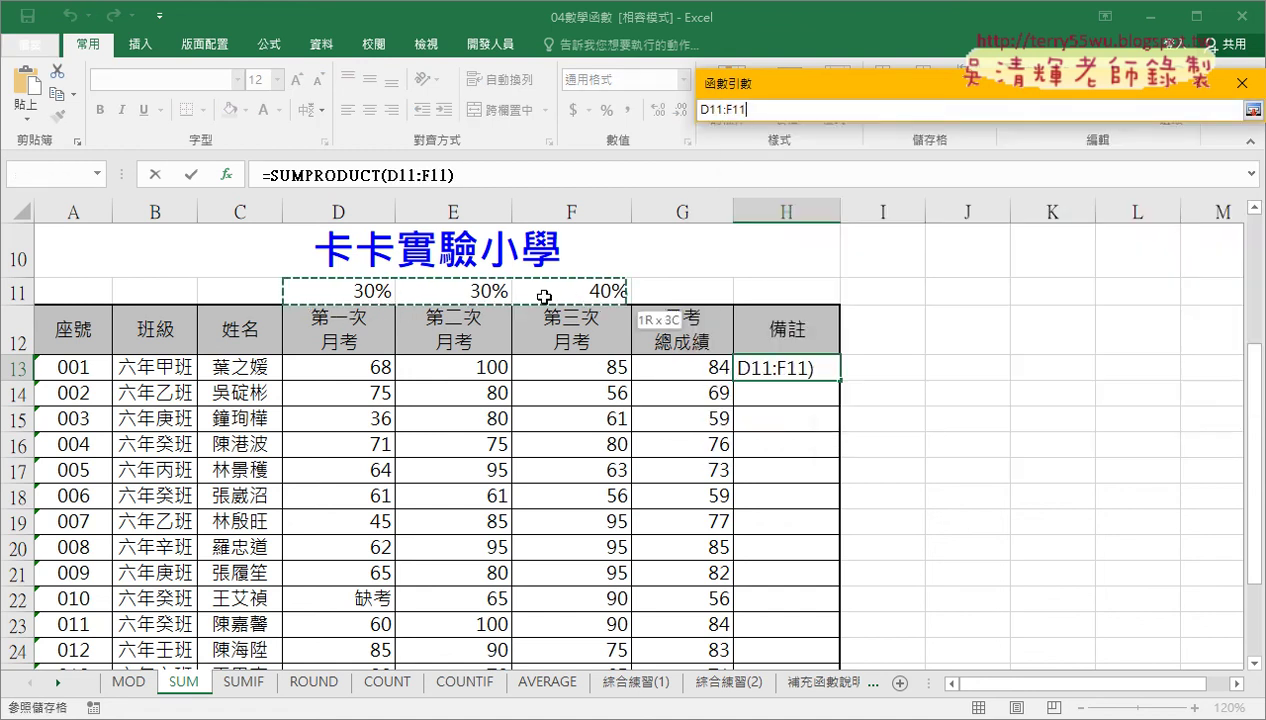
pyautogui.press('Tab')
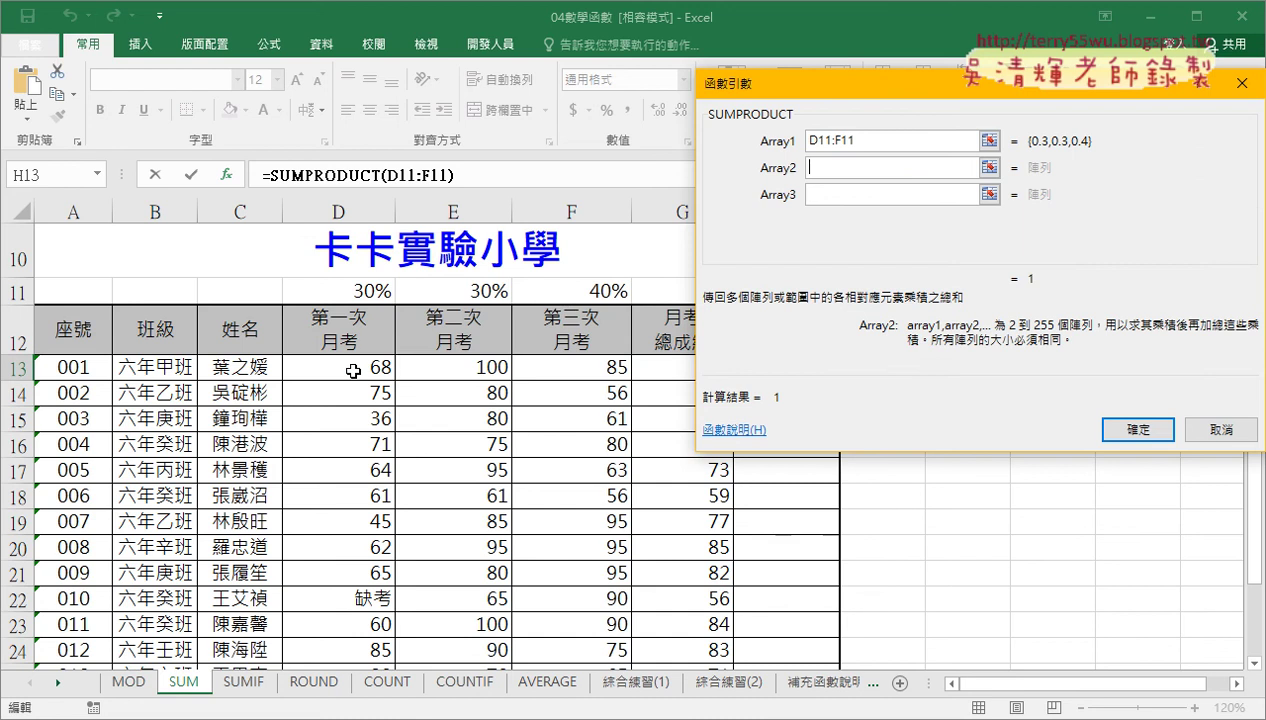
pyautogui.moveTo(354, 371); pyautogui.dragTo(574, 367)
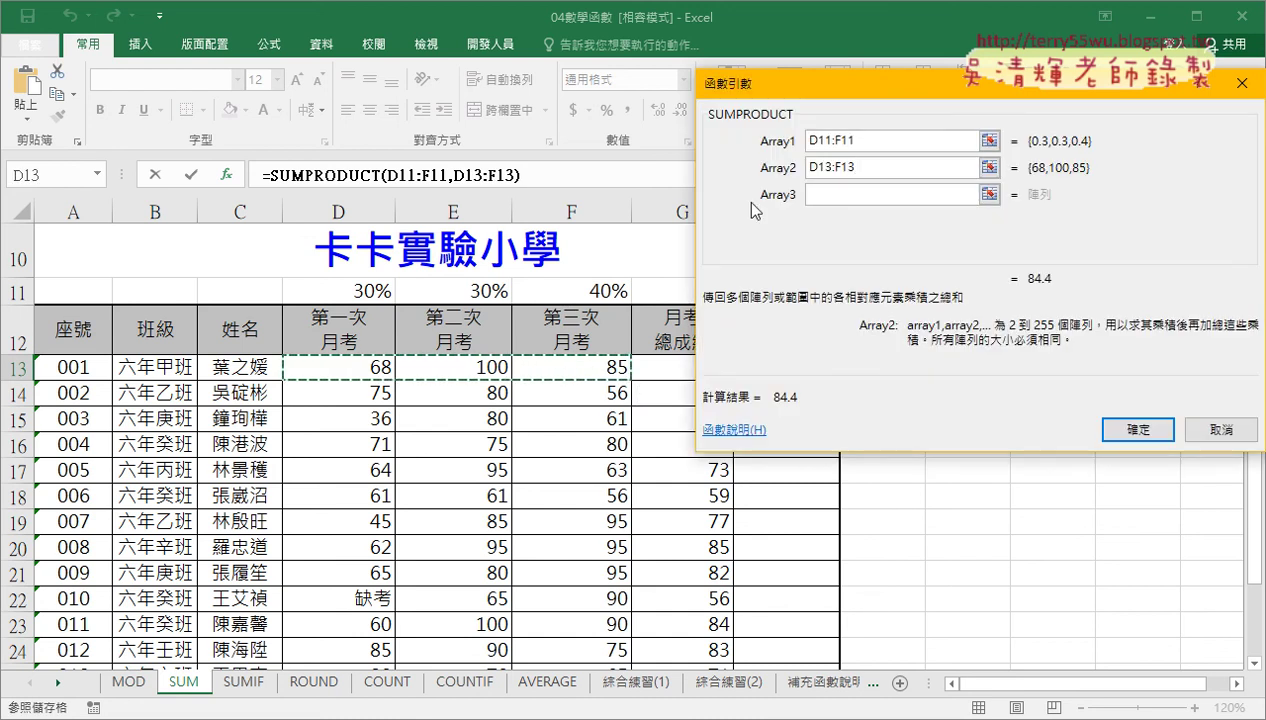
pyautogui.moveTo(813, 84); pyautogui.dragTo(975, 92)
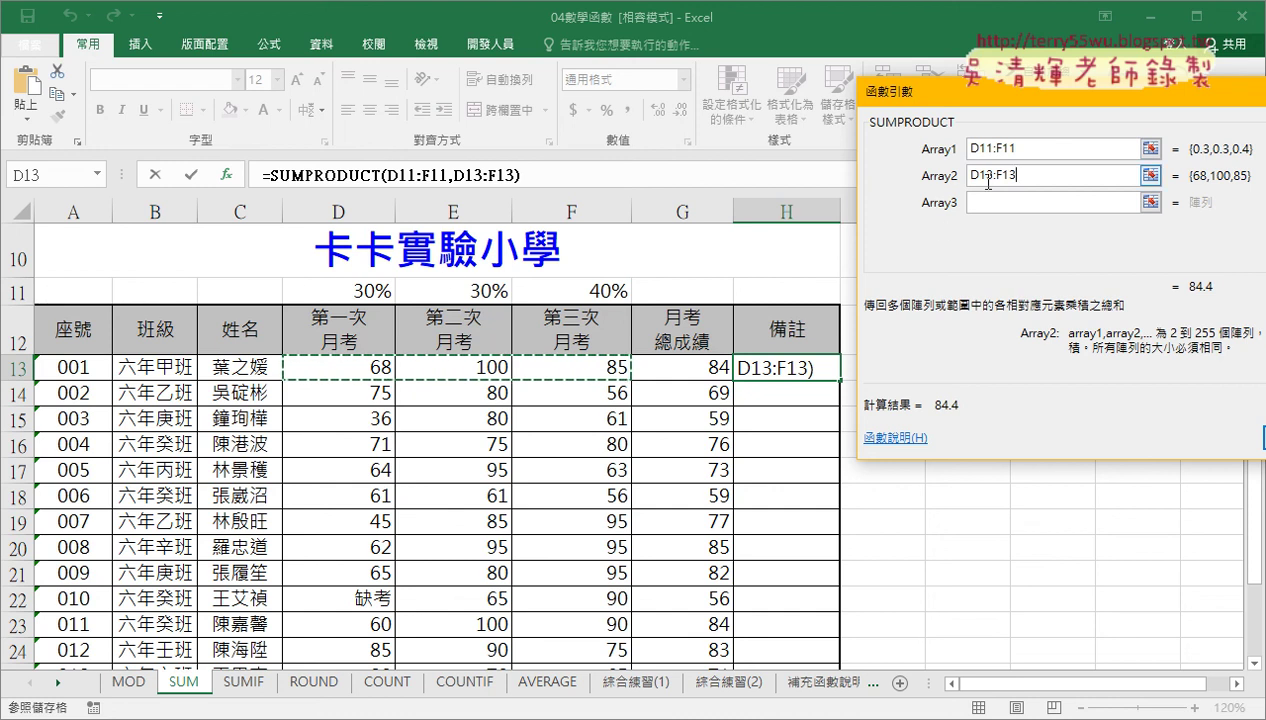
# Change Array1 to D$11:F$11 and confirm, so H13 shows 84.4.
pyautogui.click(972, 148)
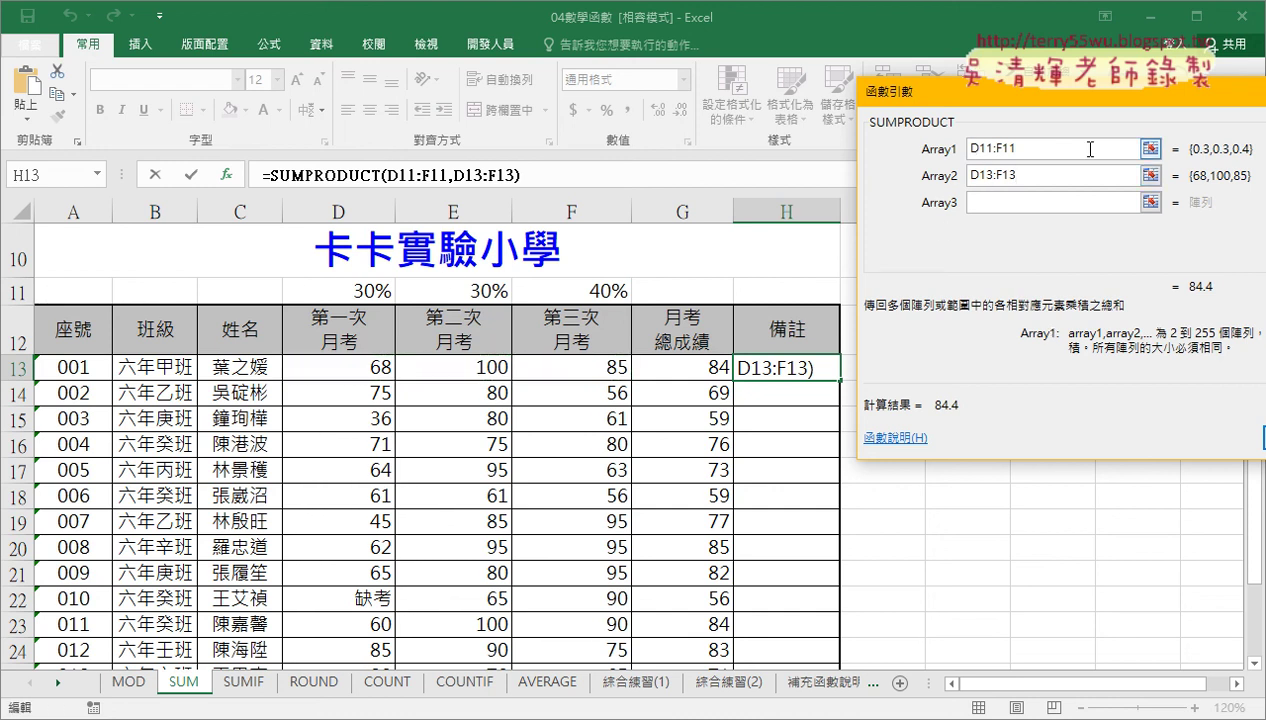
pyautogui.write('$')
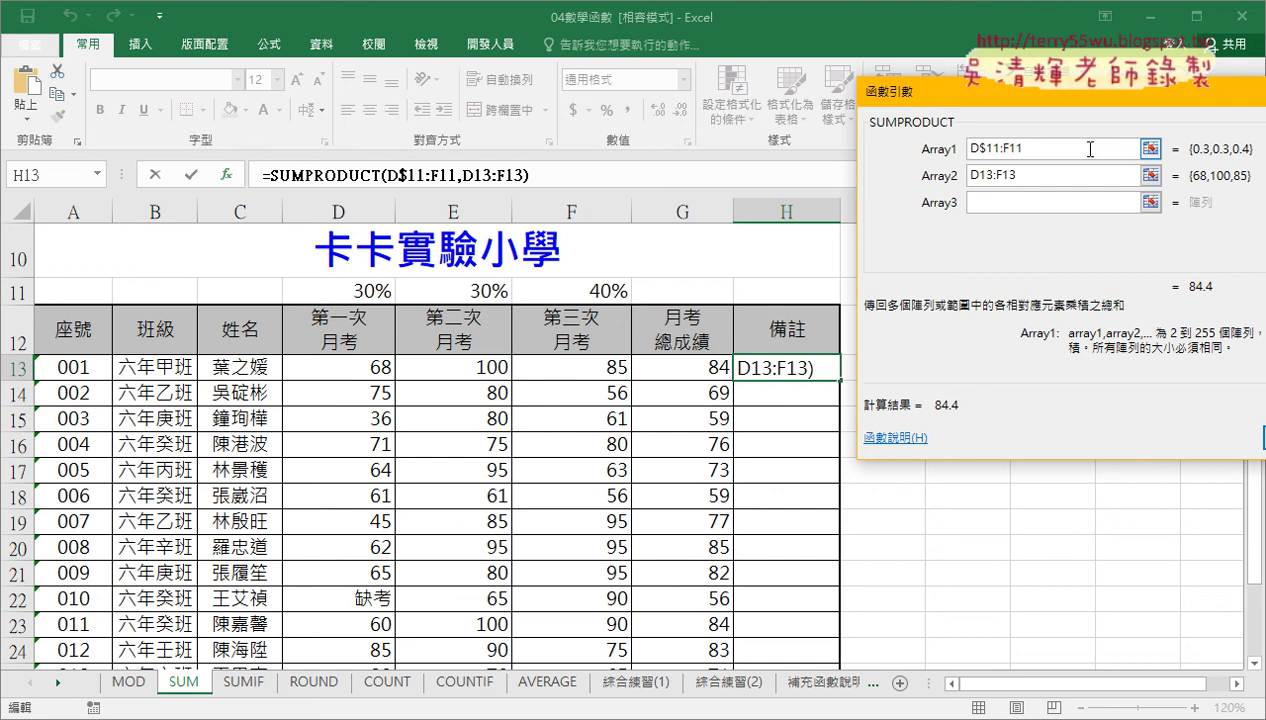
pyautogui.click(1008, 148)
pyautogui.write('$')
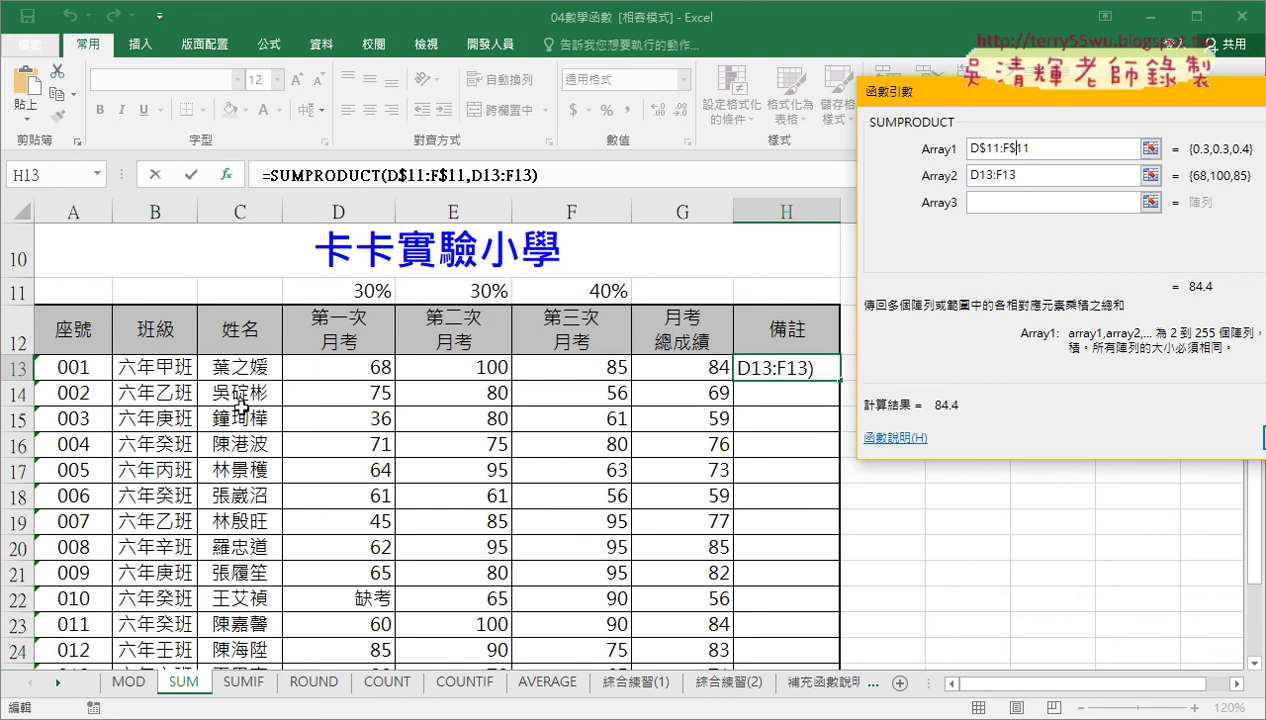
pyautogui.moveTo(1092, 103); pyautogui.dragTo(860, 100)
pyautogui.click(1093, 437)
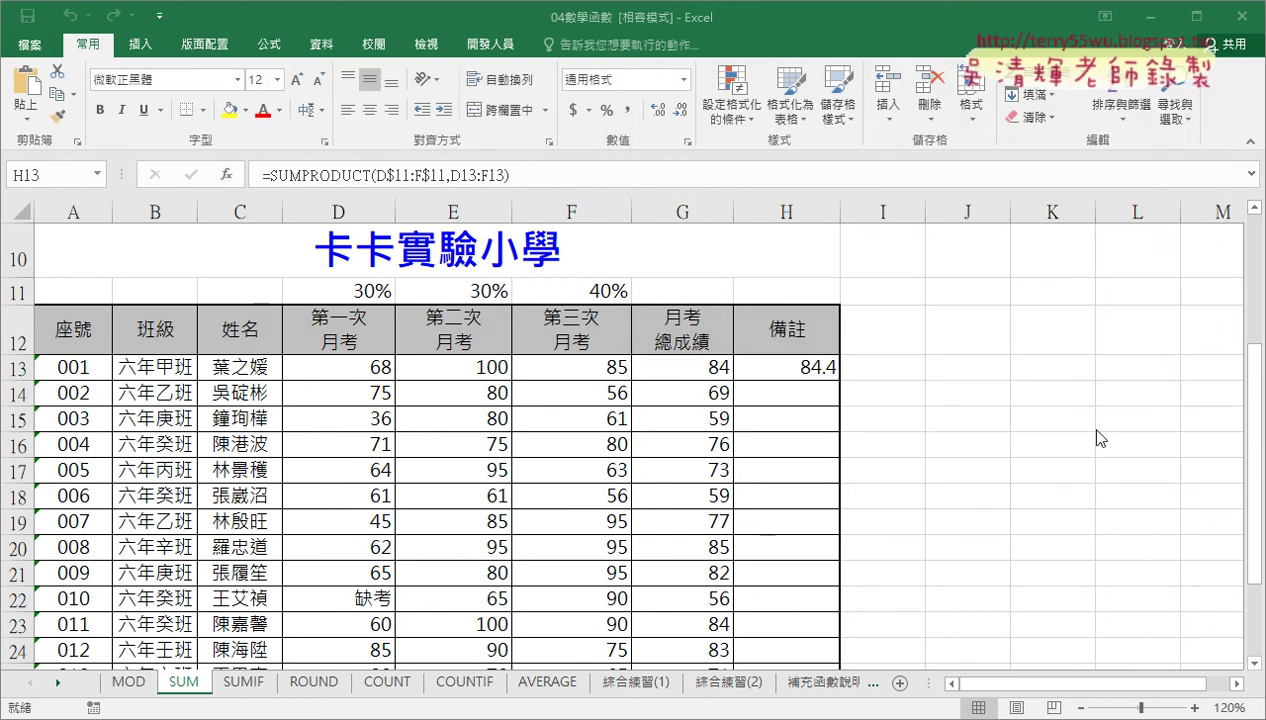
# Round H13 to 84 with Decrease Decimal and fill its SUMPRODUCT down column H.
pyautogui.click(659, 112)
pyautogui.click(679, 112)
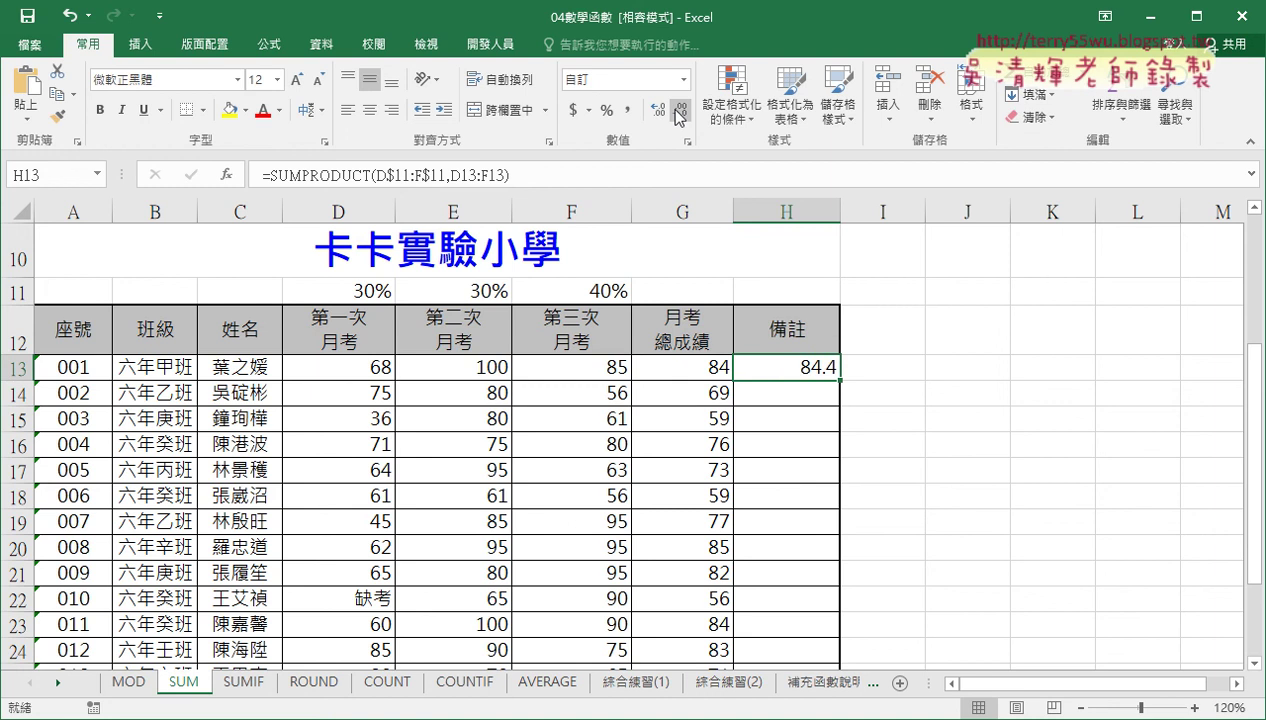
pyautogui.click(679, 112)
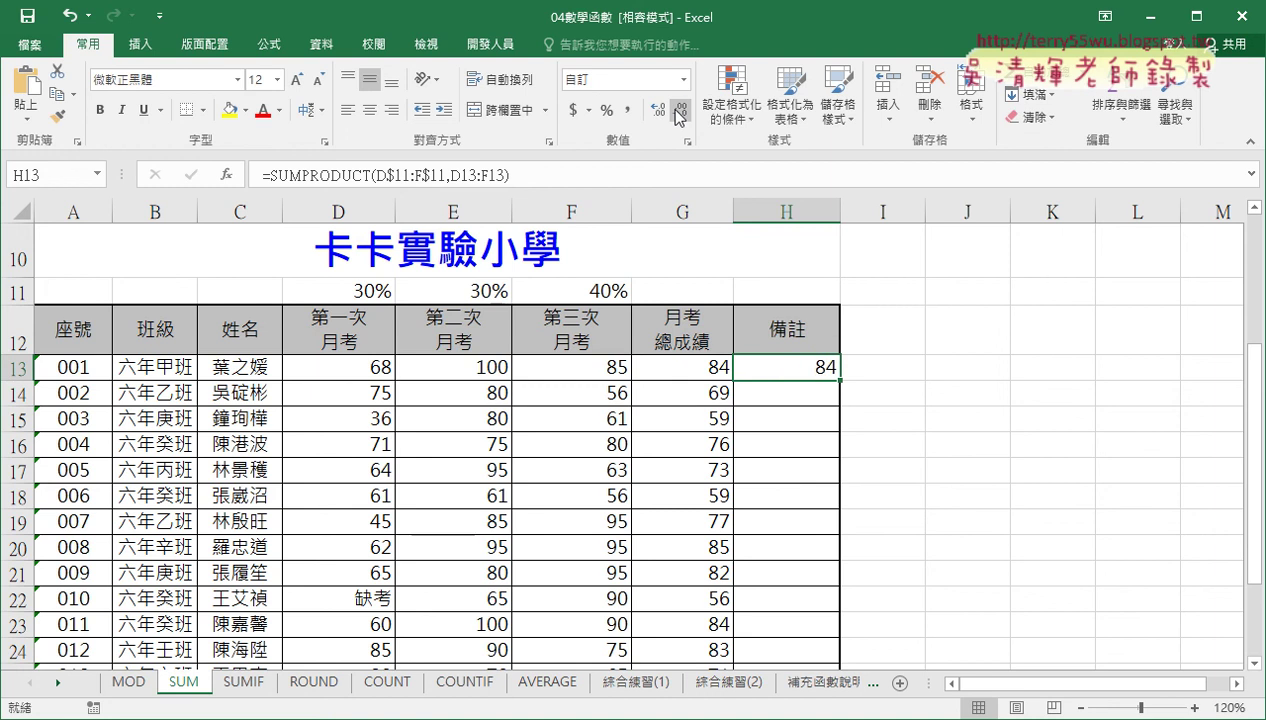
pyautogui.doubleClick(840, 378)
pyautogui.scroll(-2, 804, 425)
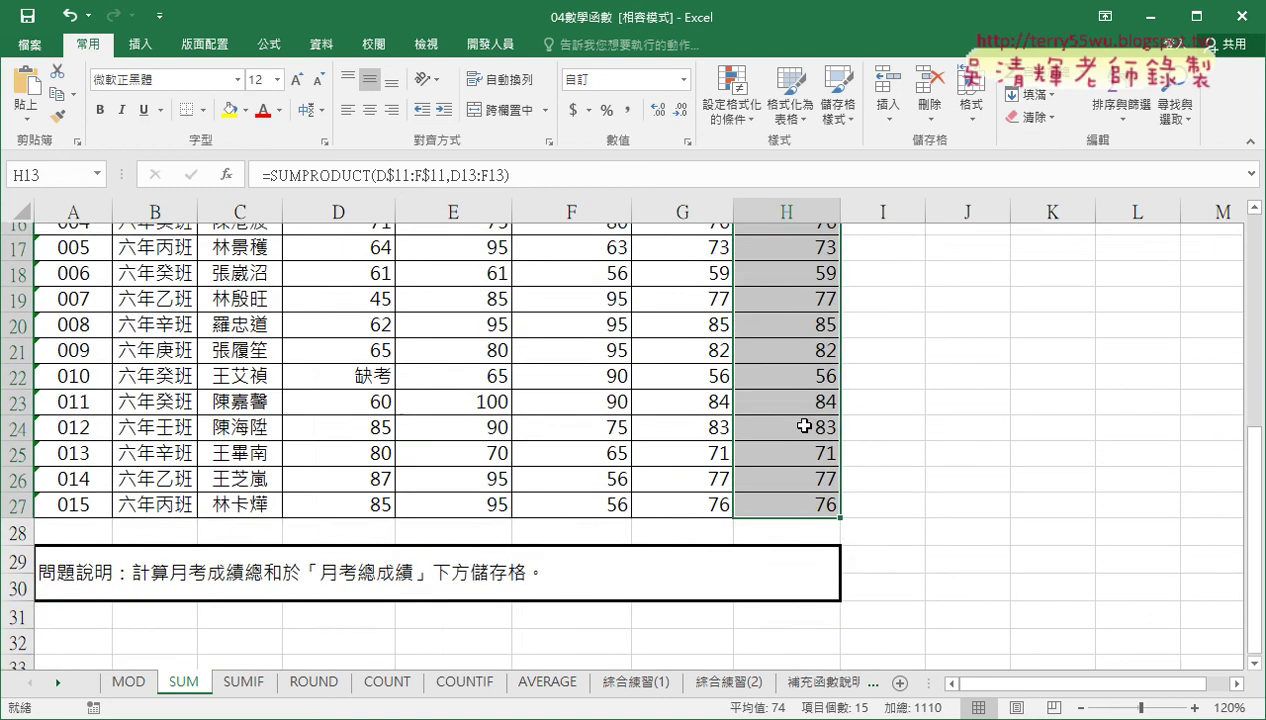
pyautogui.scroll(-1, 804, 425)
pyautogui.scroll(2, 804, 425)
pyautogui.scroll(1, 804, 425)
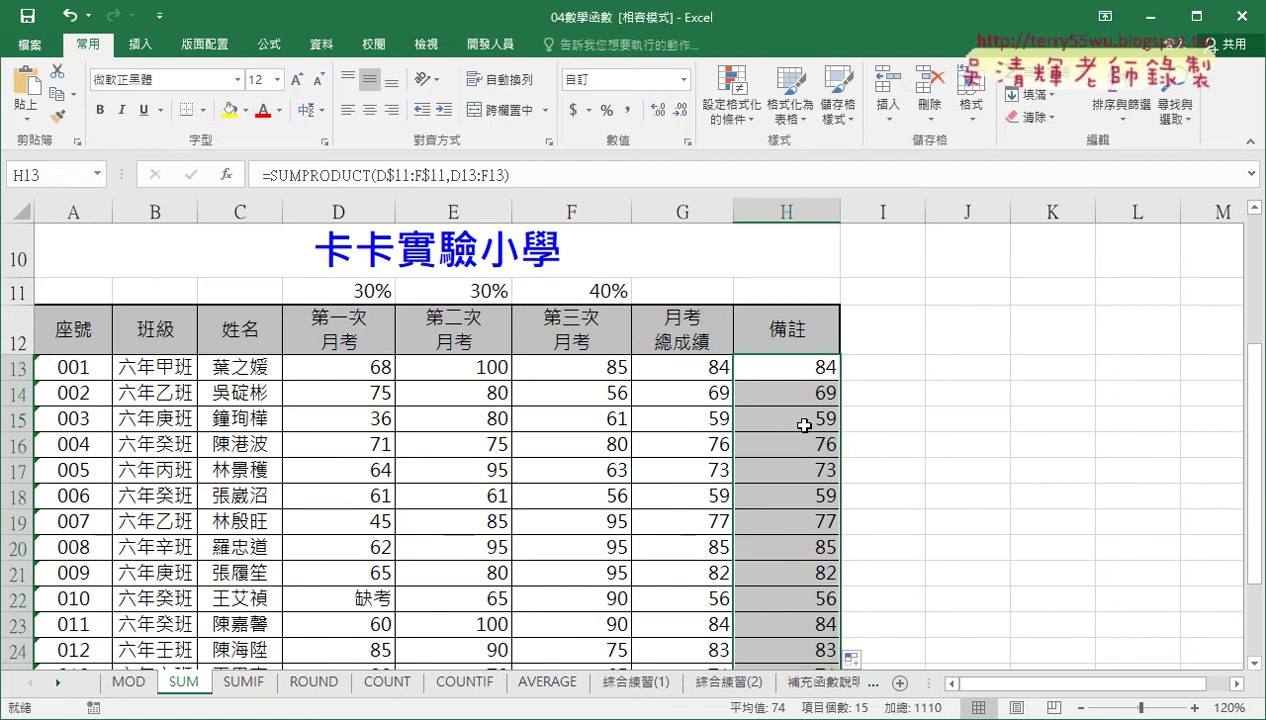
pyautogui.click(899, 335)
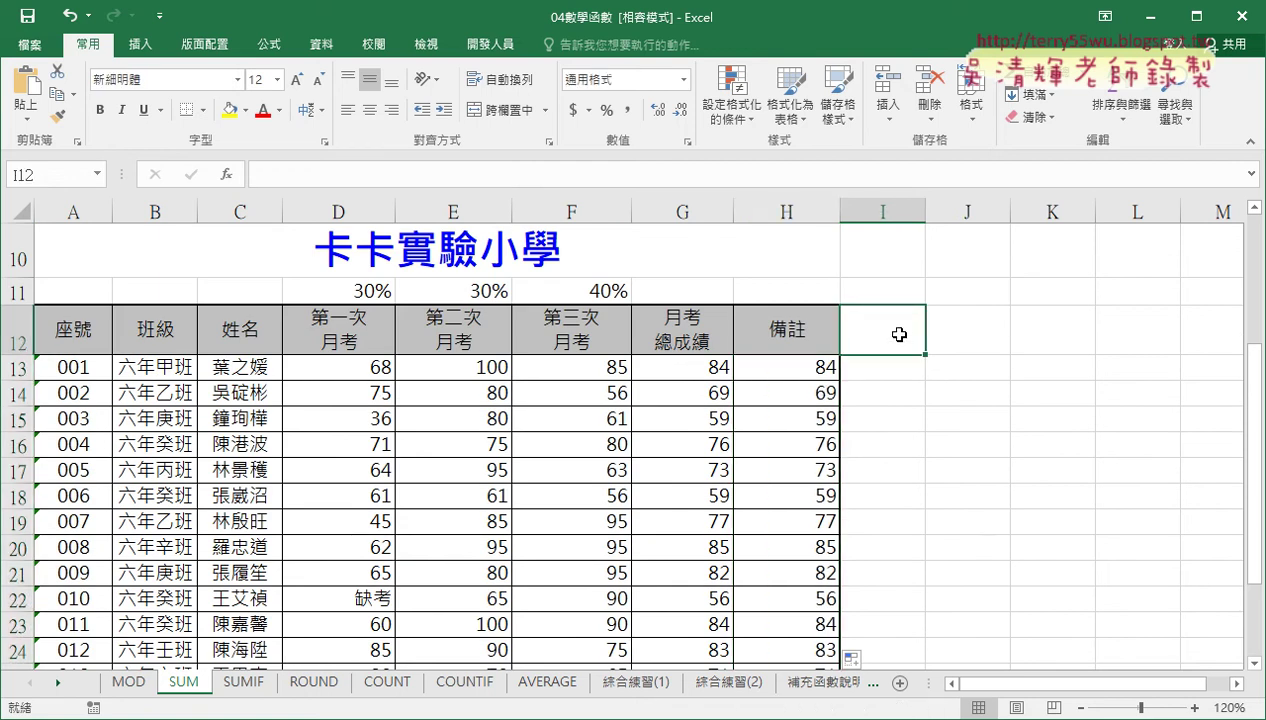
# Type the header VBA in I12, then compare G13's and H13's formulas.
pyautogui.write('VBA')
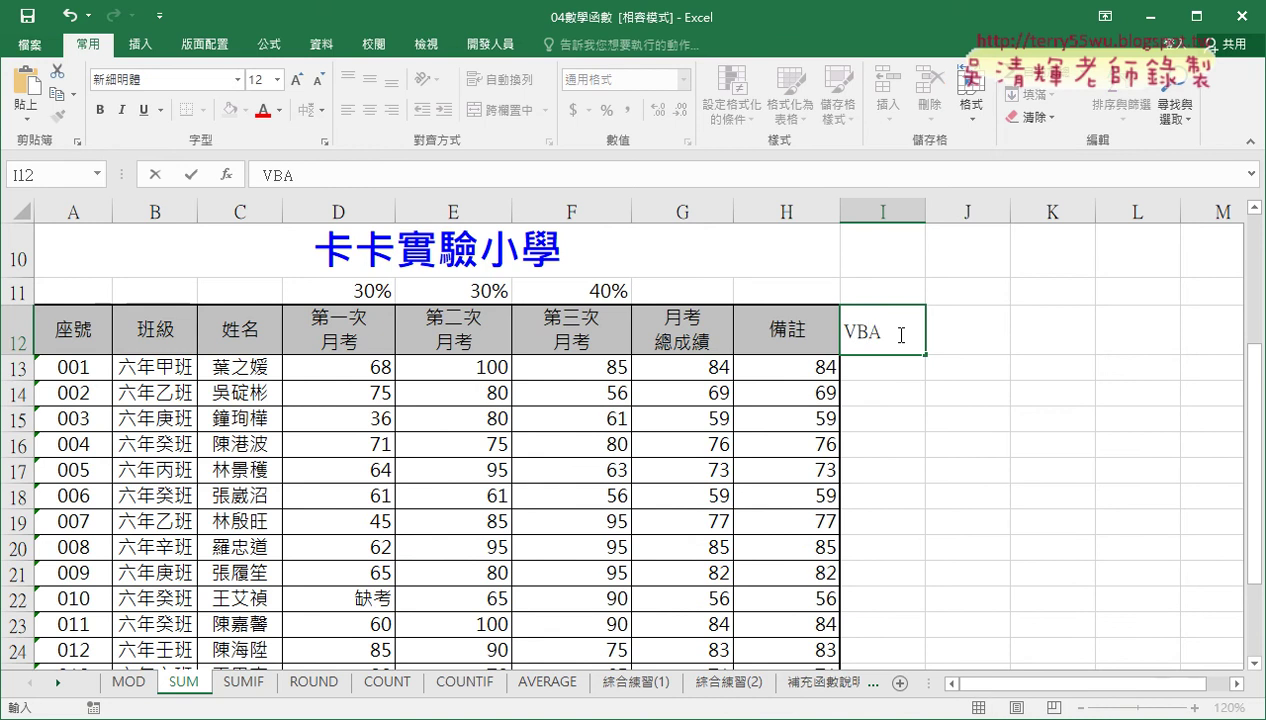
pyautogui.click(962, 425)
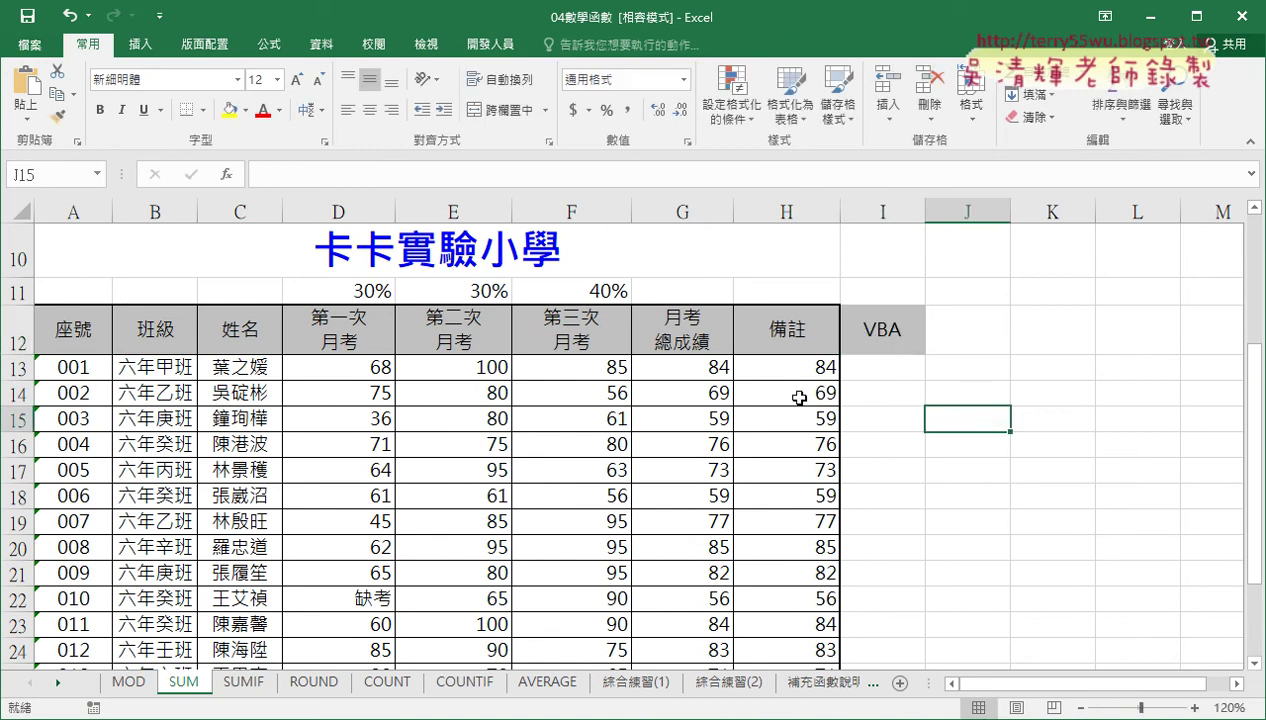
pyautogui.click(679, 376)
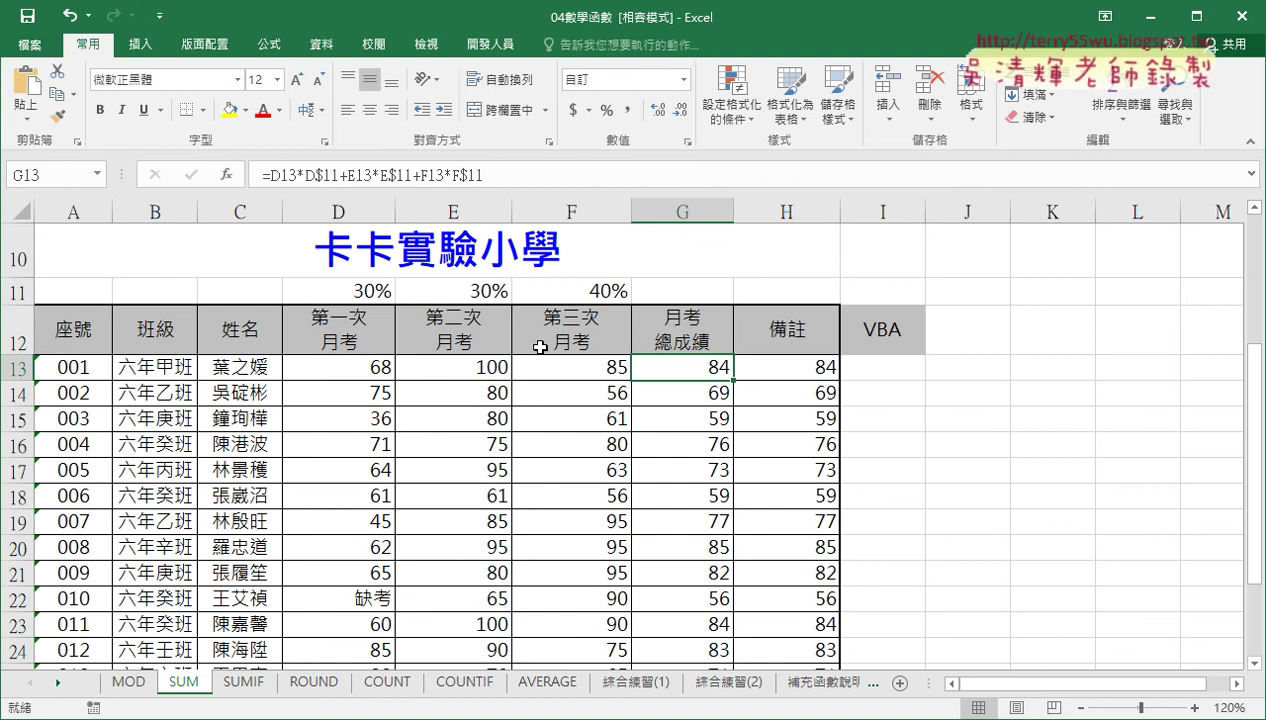
pyautogui.click(816, 372)
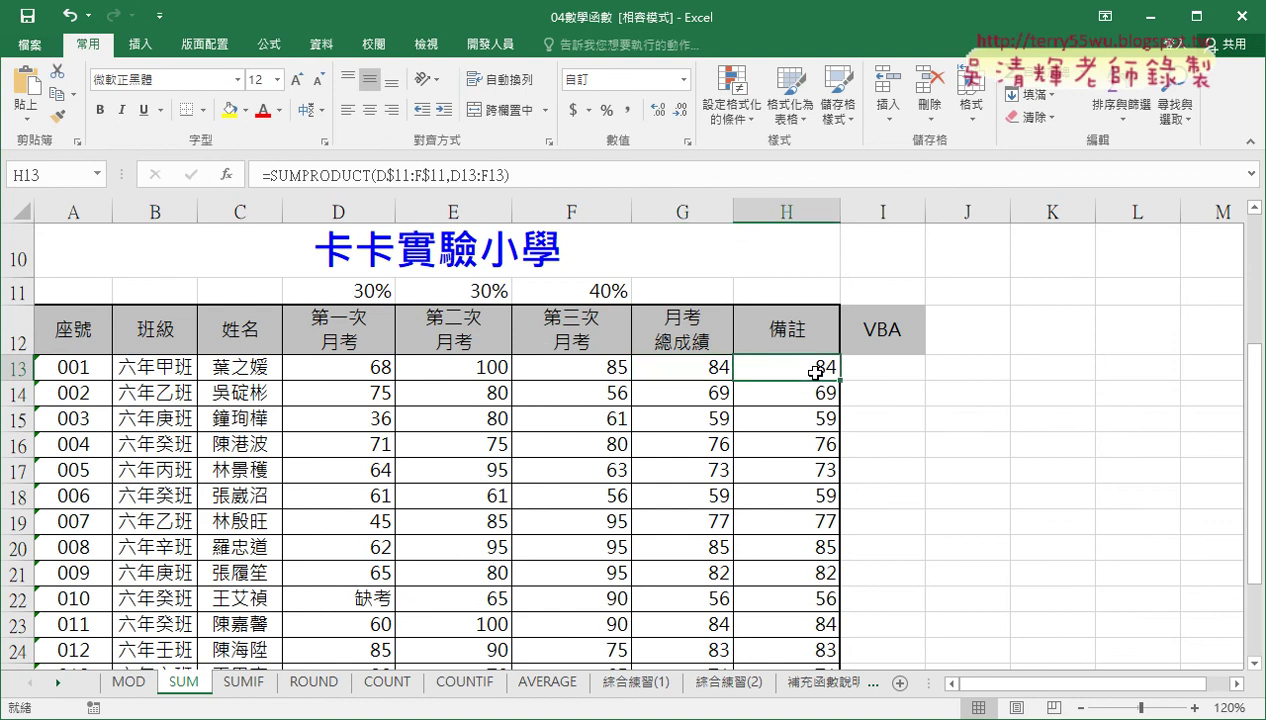
# Review H13's SUMPRODUCT formula again, returning each time to empty cell I13.
pyautogui.click(890, 372)
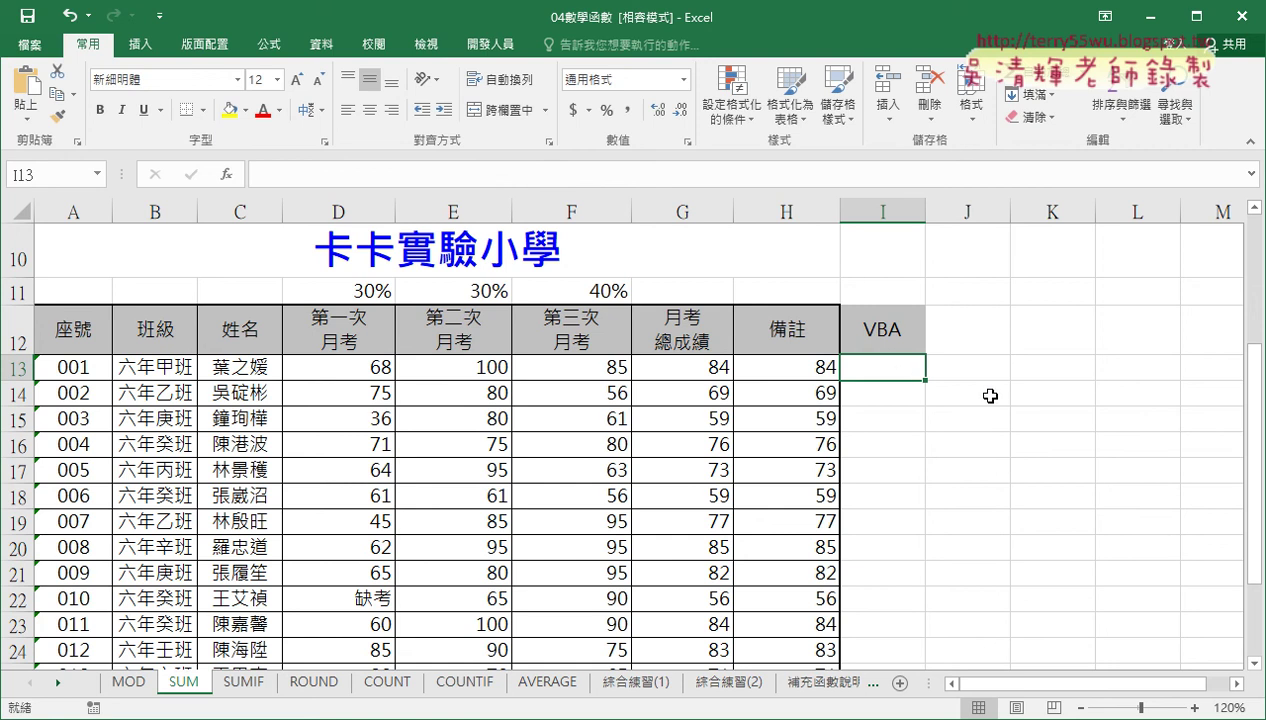
pyautogui.moveTo(1250, 388); pyautogui.dragTo(1258, 406)
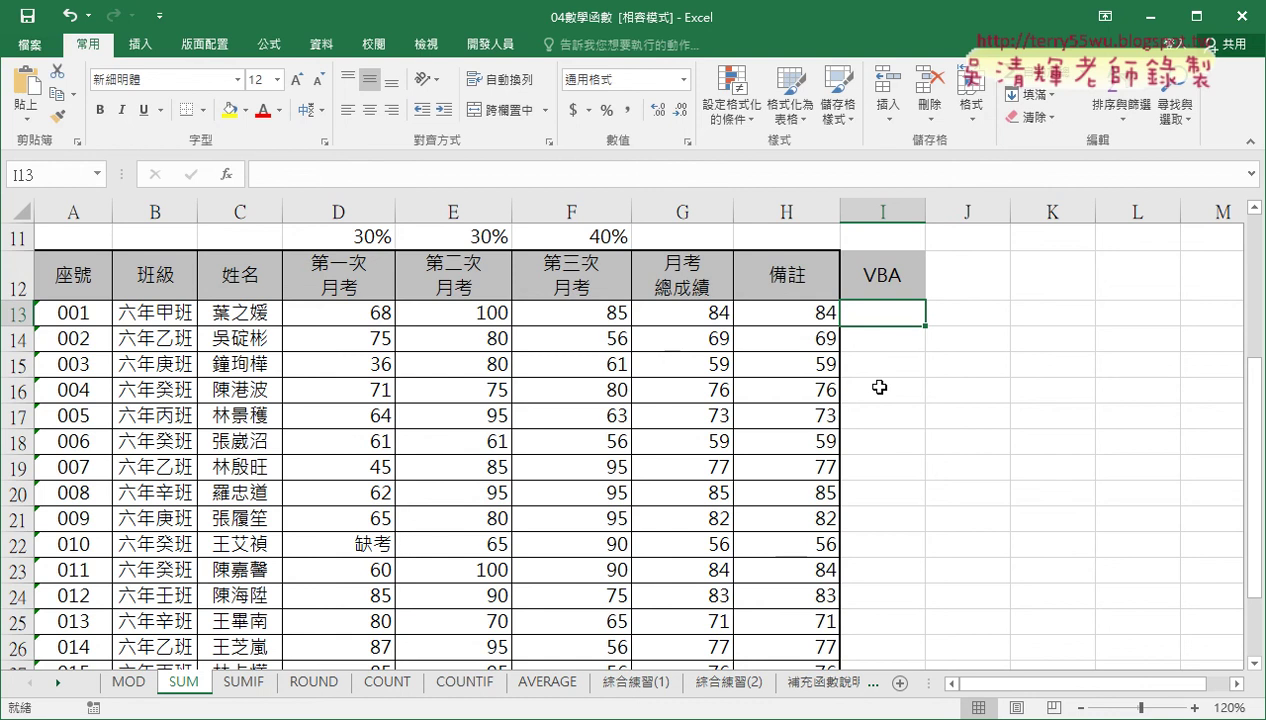
pyautogui.click(808, 313)
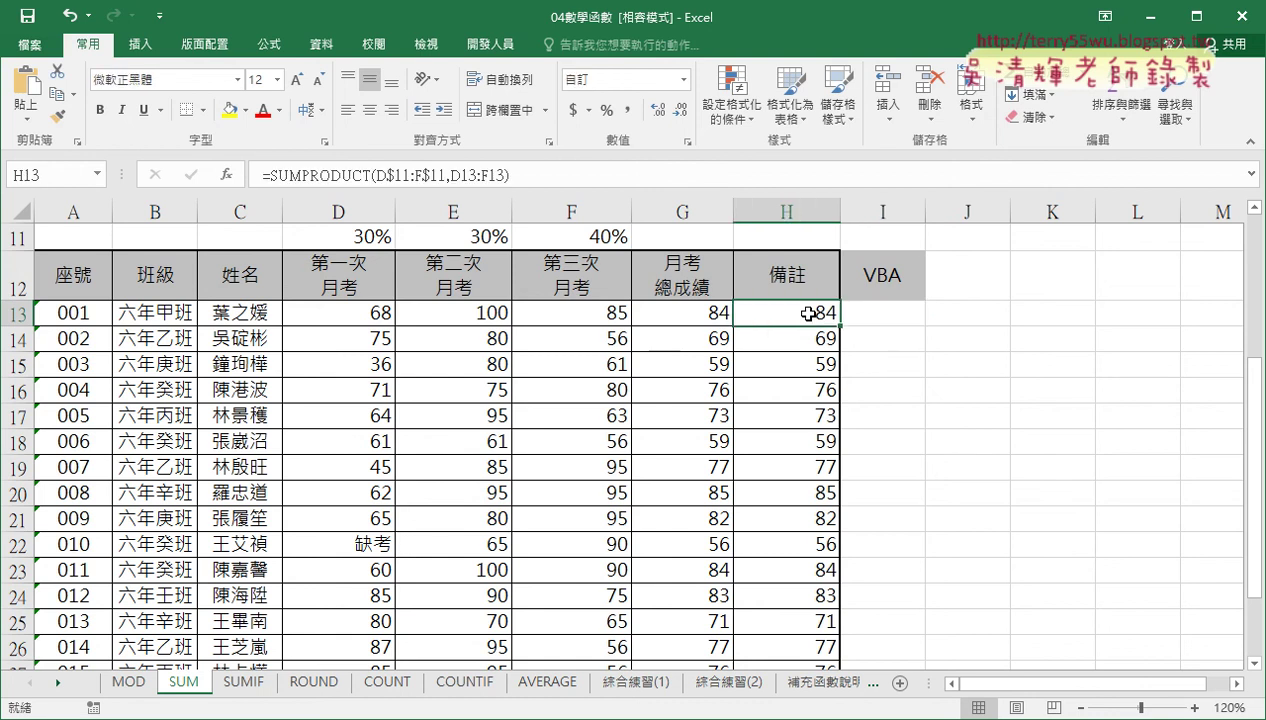
pyautogui.click(882, 313)
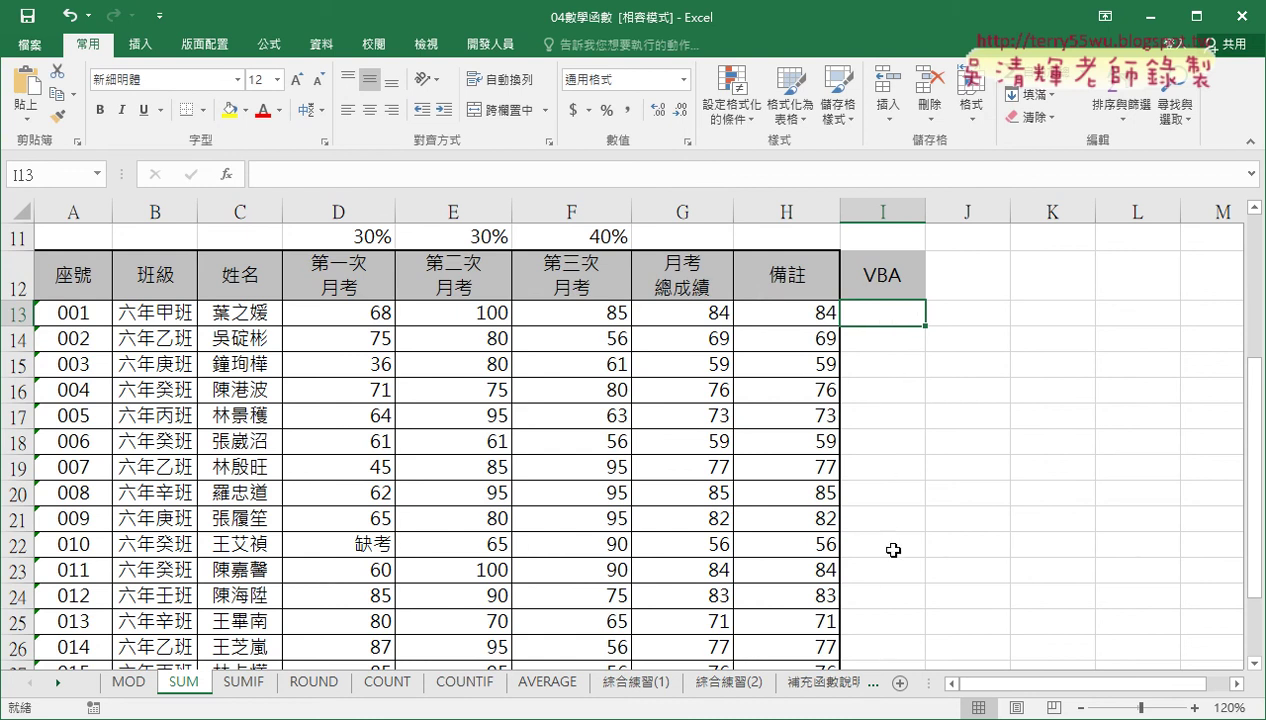
pyautogui.click(797, 313)
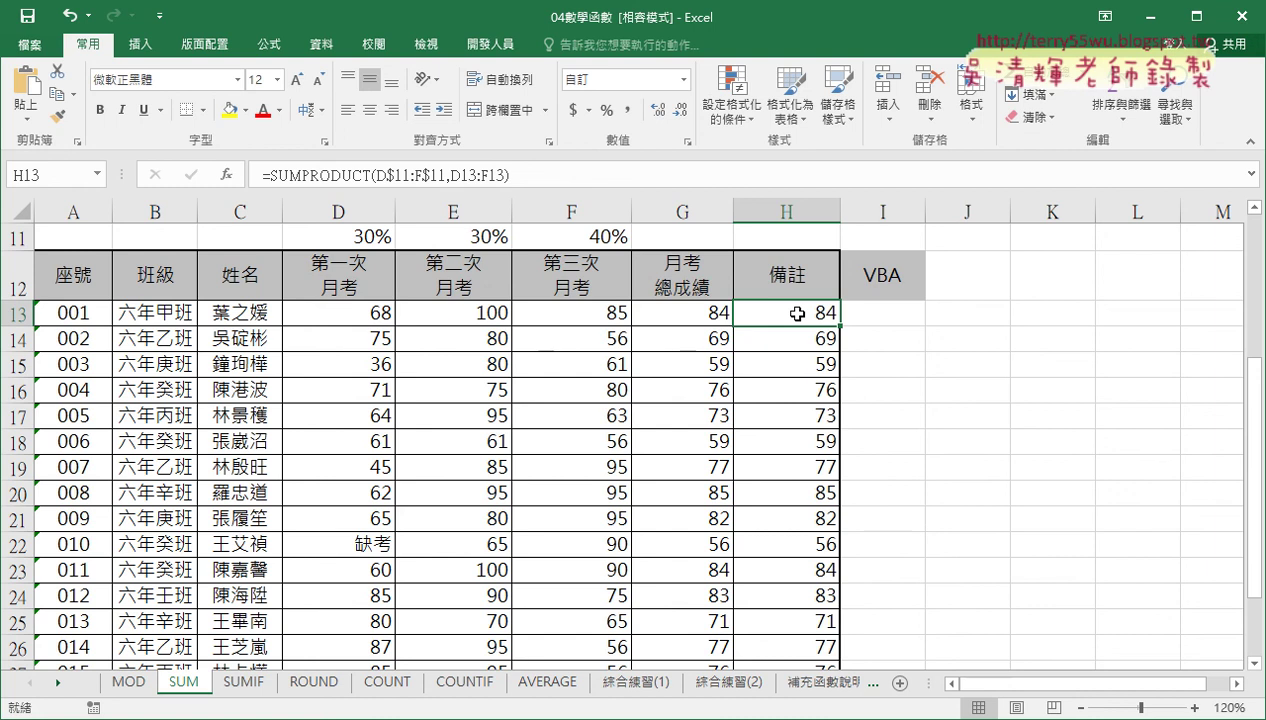
pyautogui.click(909, 313)
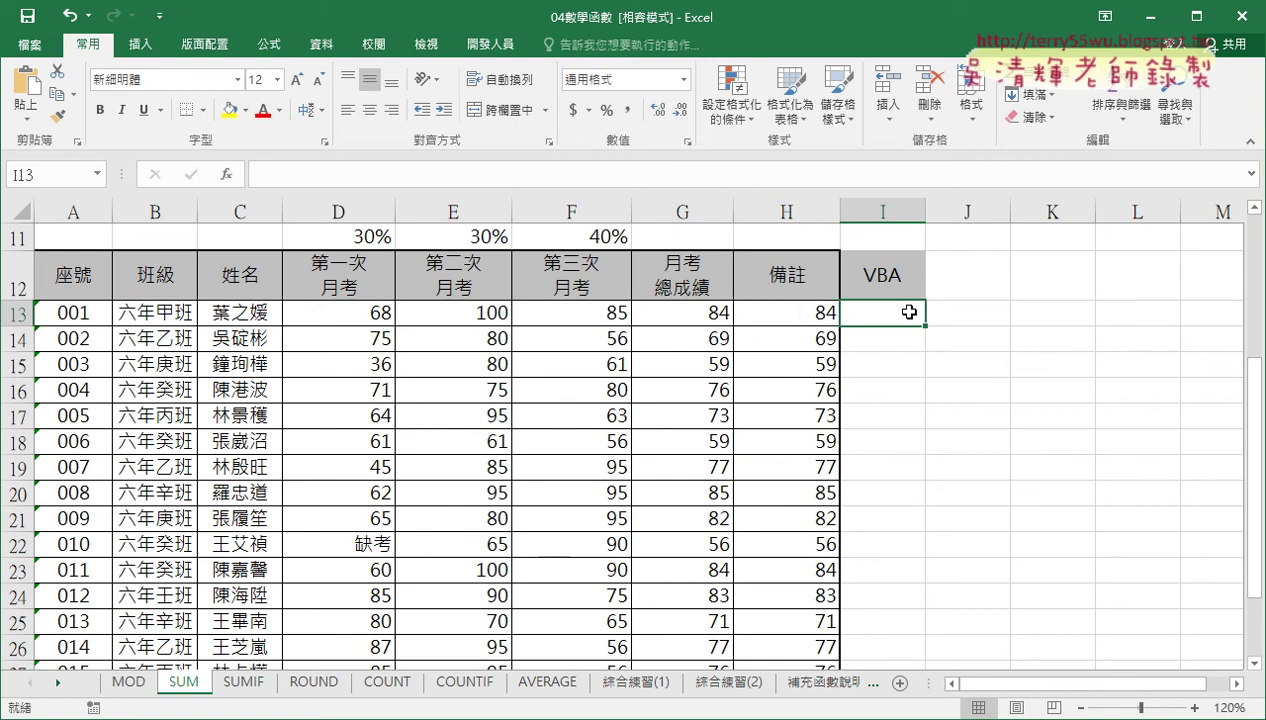
pyautogui.hotkey('alt', 'F11')
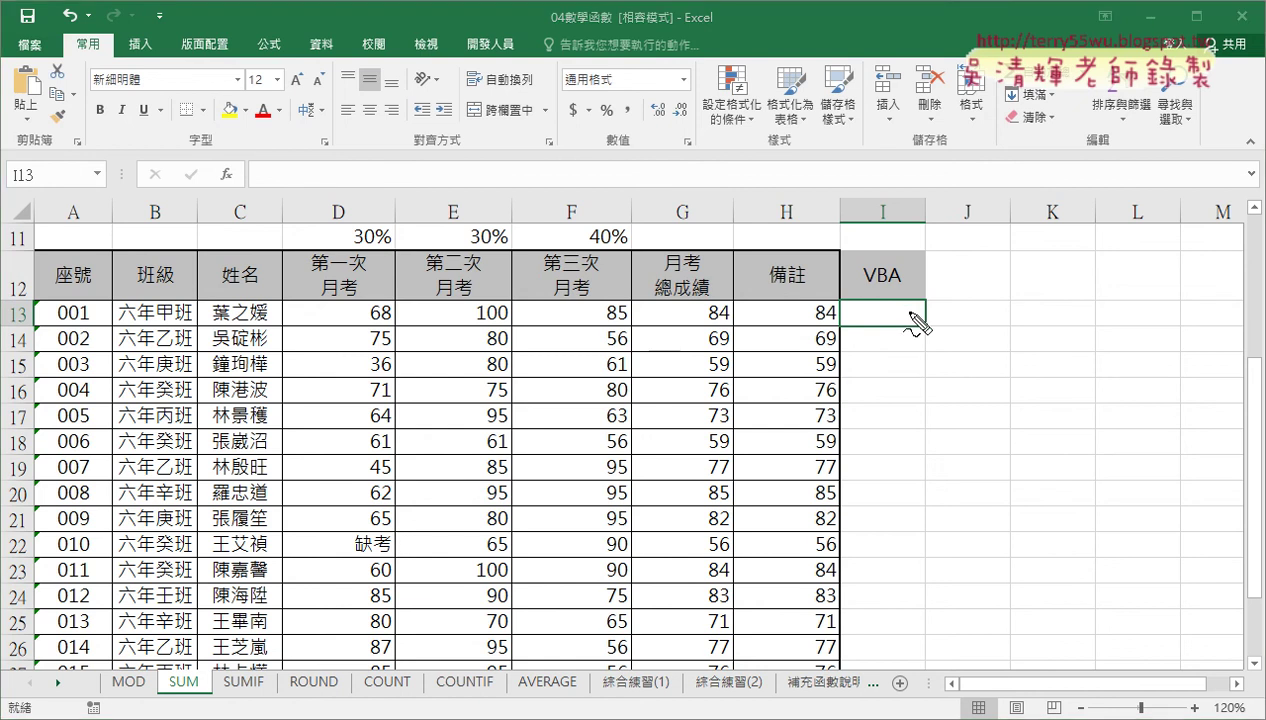
pyautogui.moveTo(990, 280)
pyautogui.mouseDown()
pyautogui.moveTo(990, 325)
pyautogui.moveTo(1101, 313)
pyautogui.mouseUp()
pyautogui.moveTo(992, 323); pyautogui.dragTo(1090, 322)
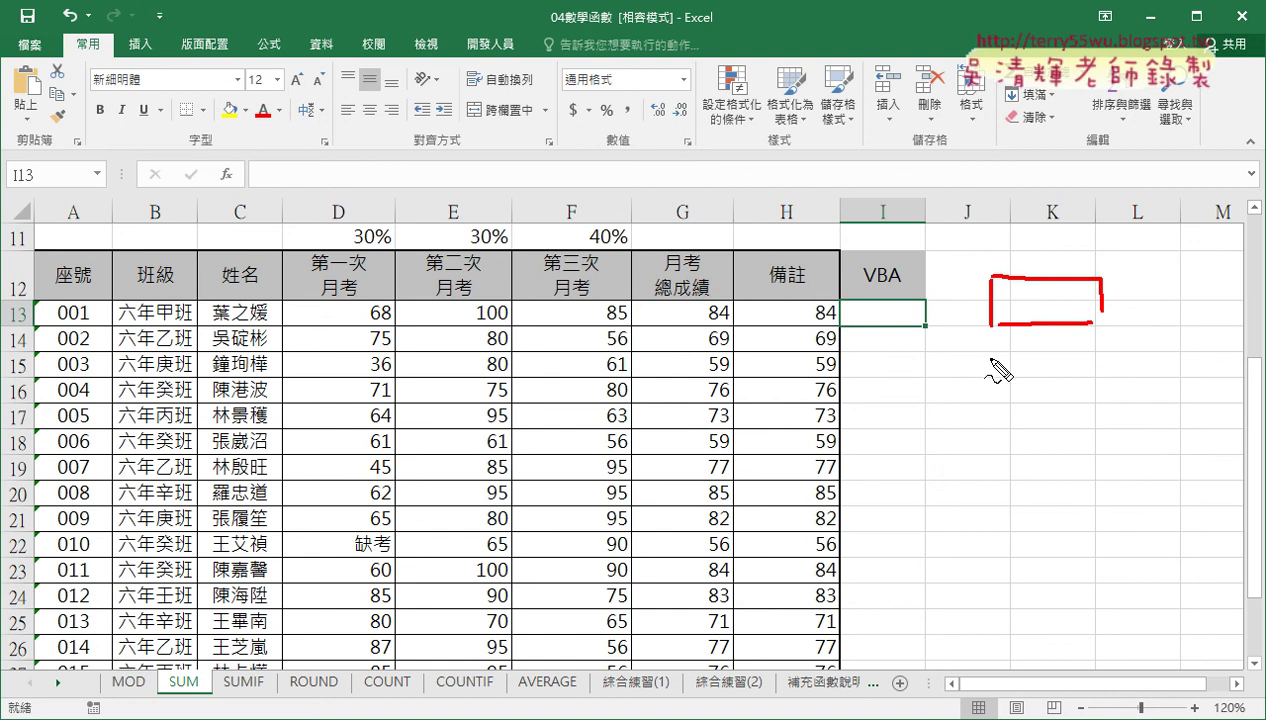
pyautogui.moveTo(991, 352)
pyautogui.mouseDown()
pyautogui.moveTo(994, 390)
pyautogui.moveTo(1100, 370)
pyautogui.mouseUp()
pyautogui.moveTo(1000, 390); pyautogui.dragTo(1100, 391)
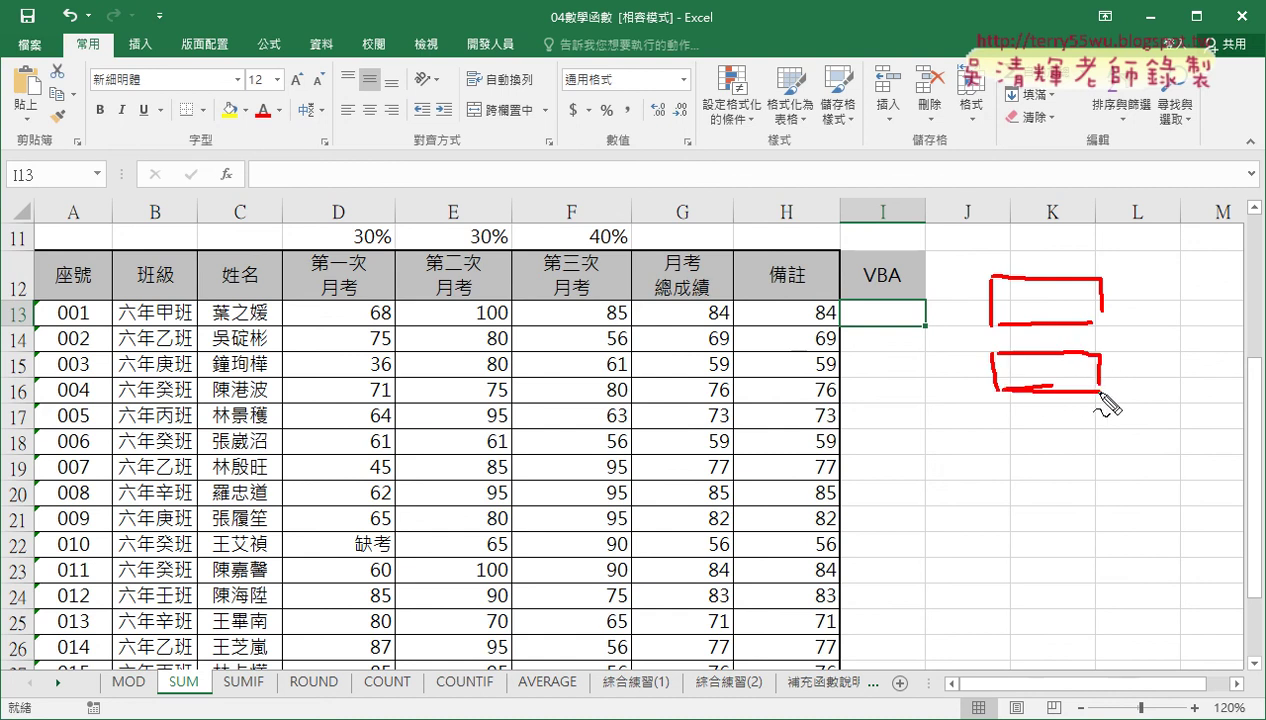
pyautogui.moveTo(997, 427)
pyautogui.mouseDown()
pyautogui.moveTo(998, 462)
pyautogui.moveTo(1121, 462)
pyautogui.moveTo(985, 463)
pyautogui.mouseUp()
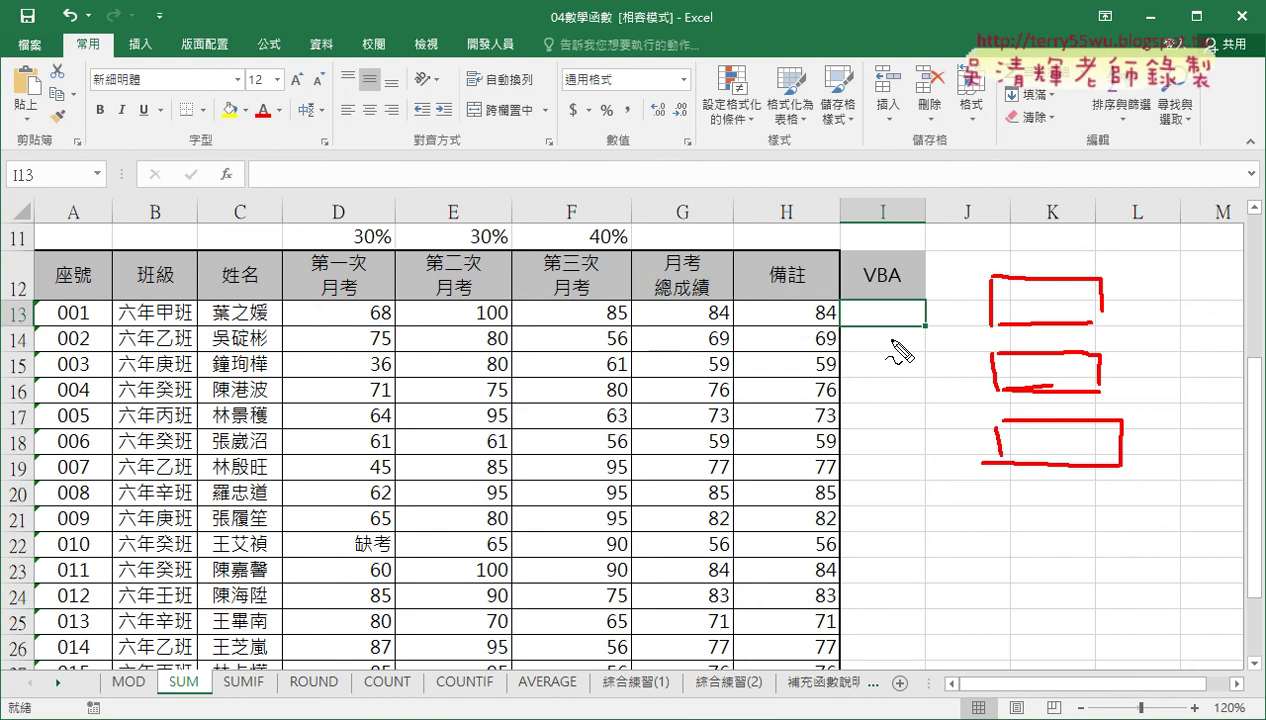
pyautogui.press('Escape')
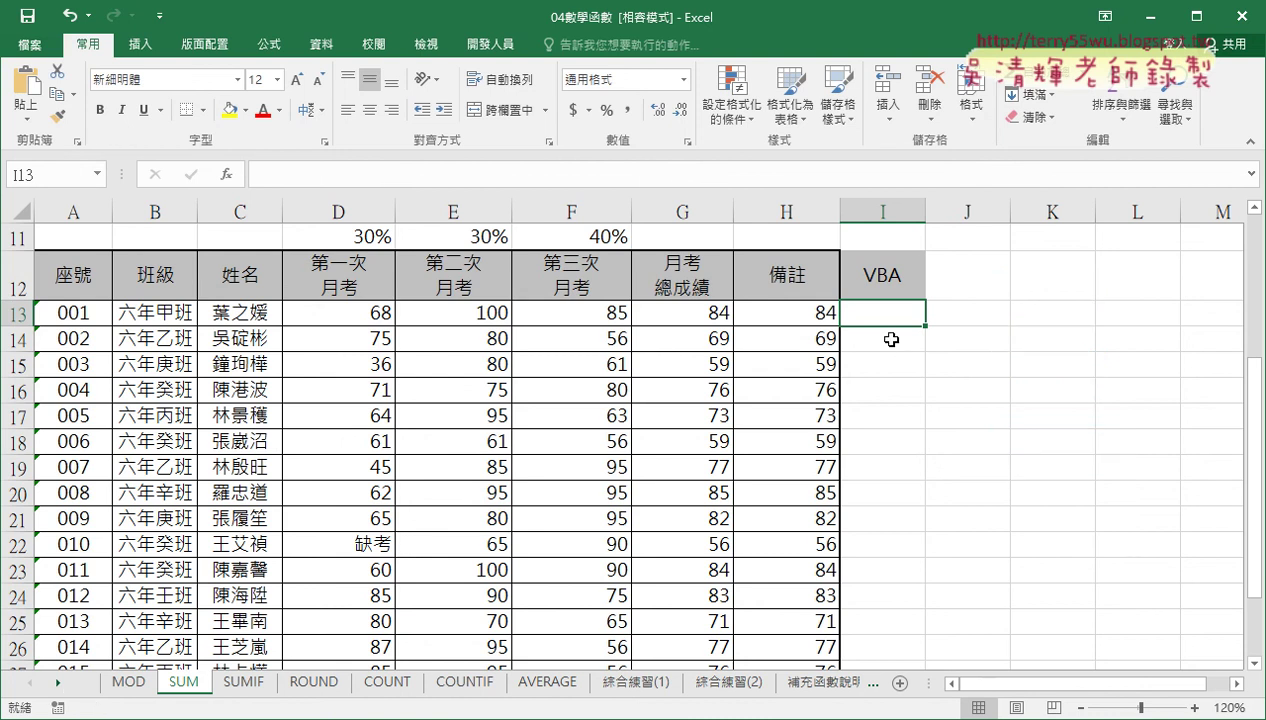
# Select D11:F11 to confirm the 30%, 30% and 40% weights total 100%.
pyautogui.scroll(3, 891, 340)
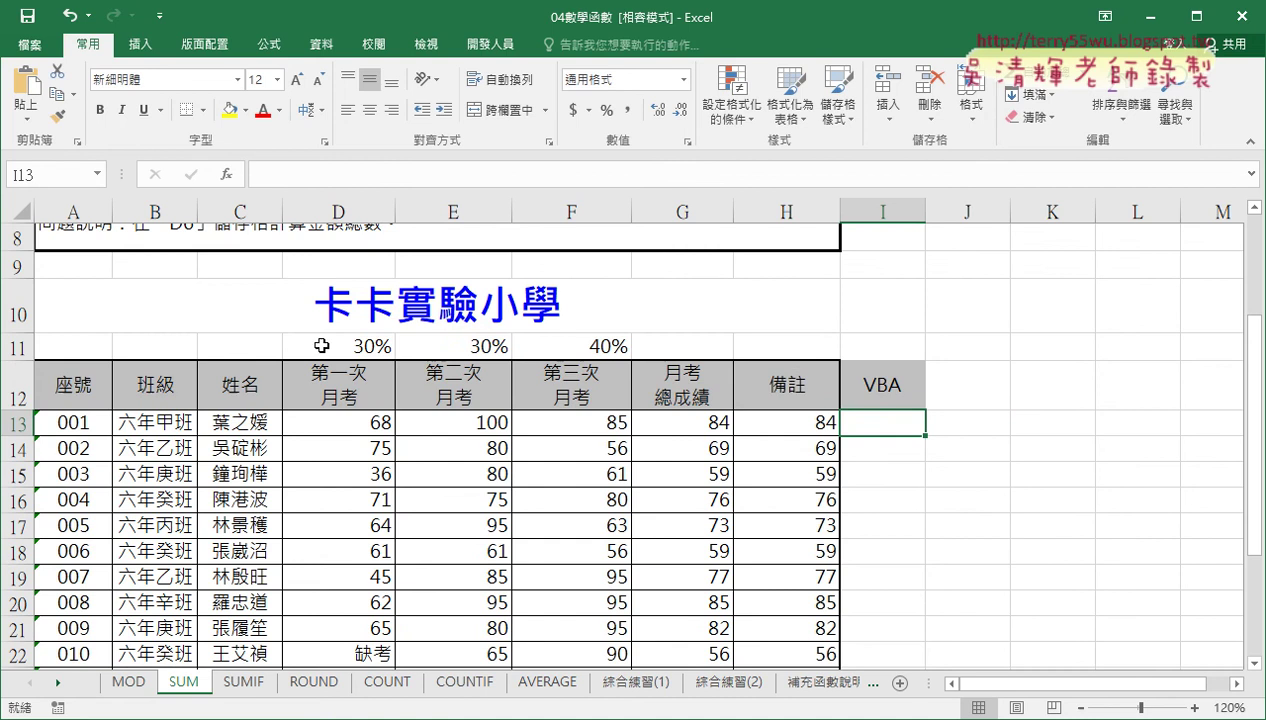
pyautogui.moveTo(321, 345); pyautogui.dragTo(590, 345)
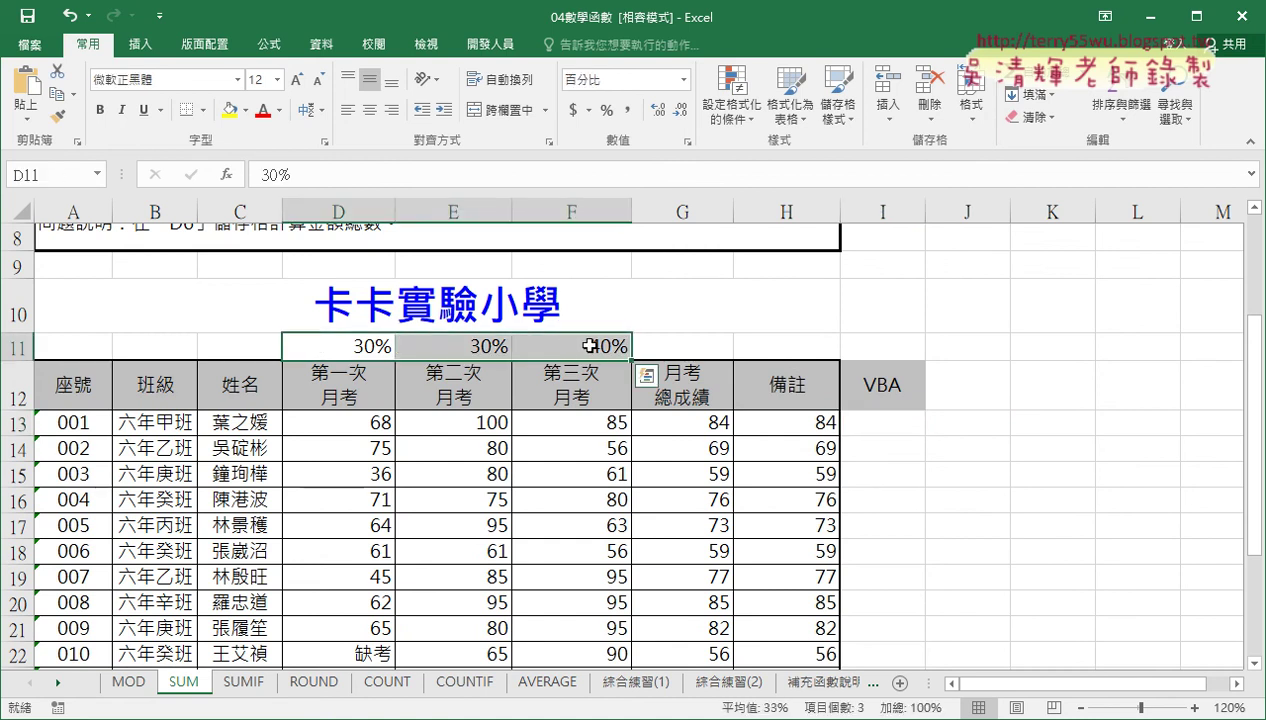